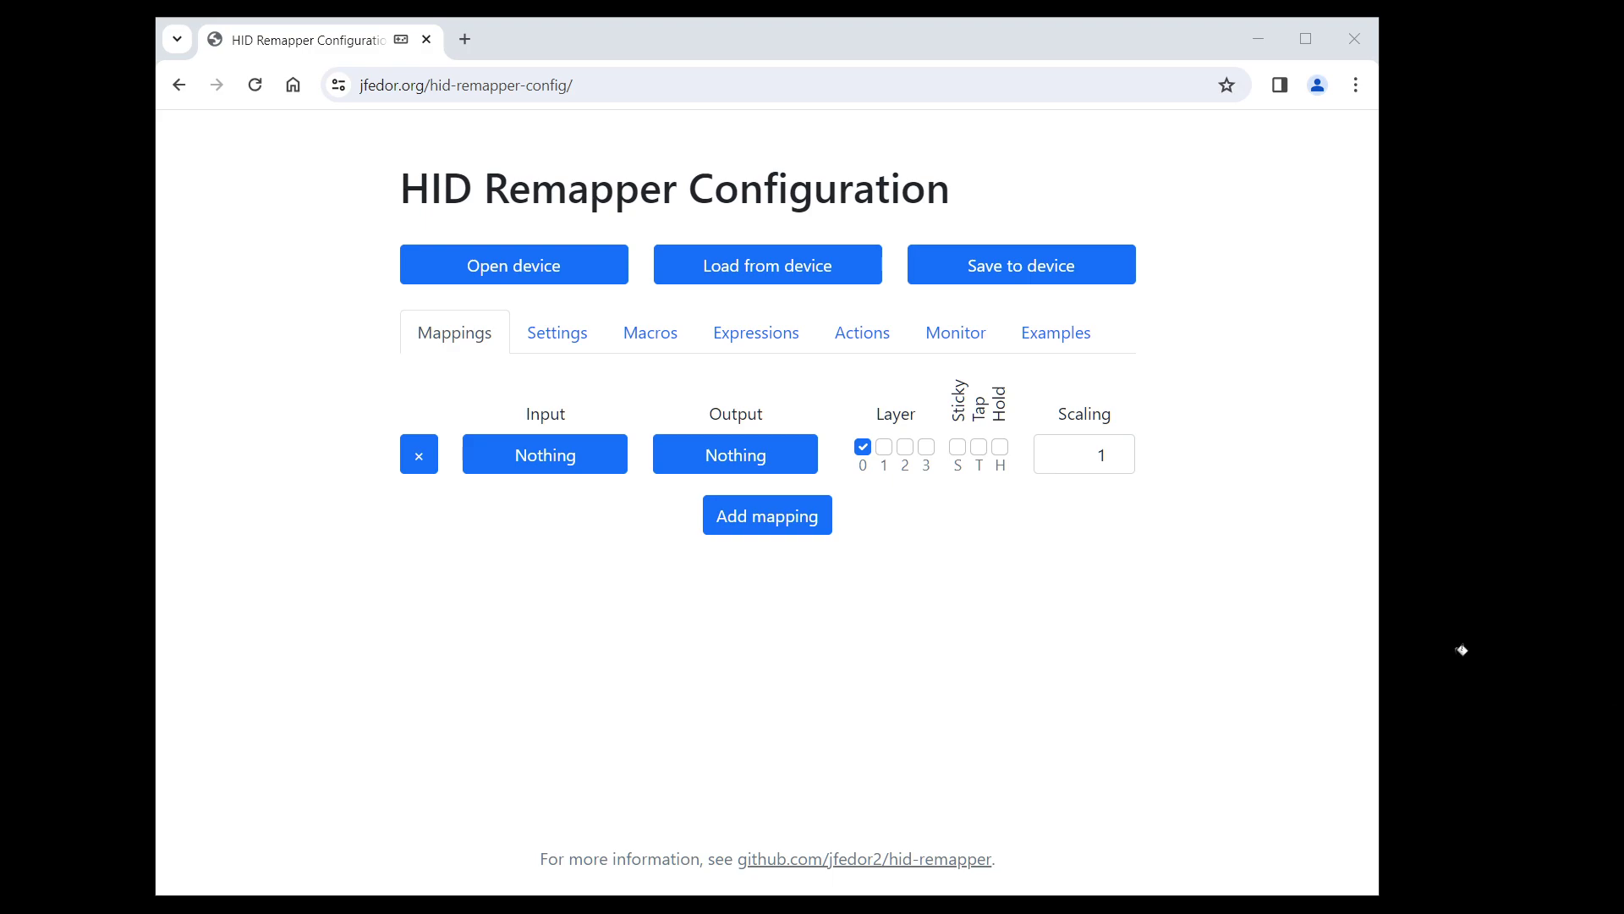
# Map the mouse right button to Left Control in the first mapping row
pyautogui.click(554, 458)
pyautogui.click(551, 324)
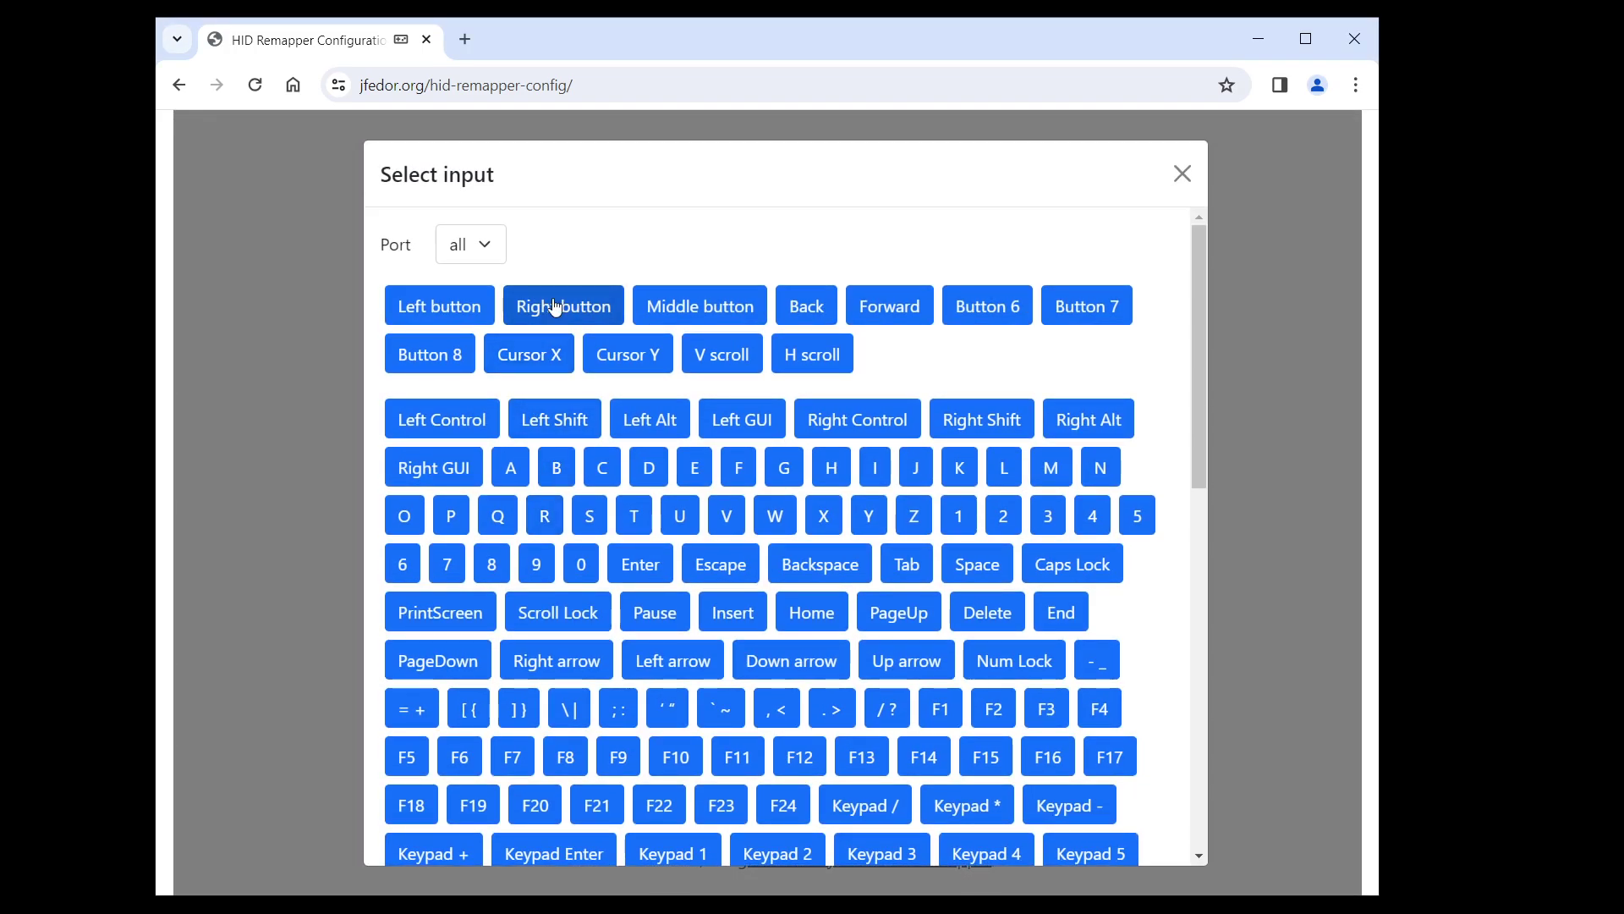
pyautogui.click(685, 465)
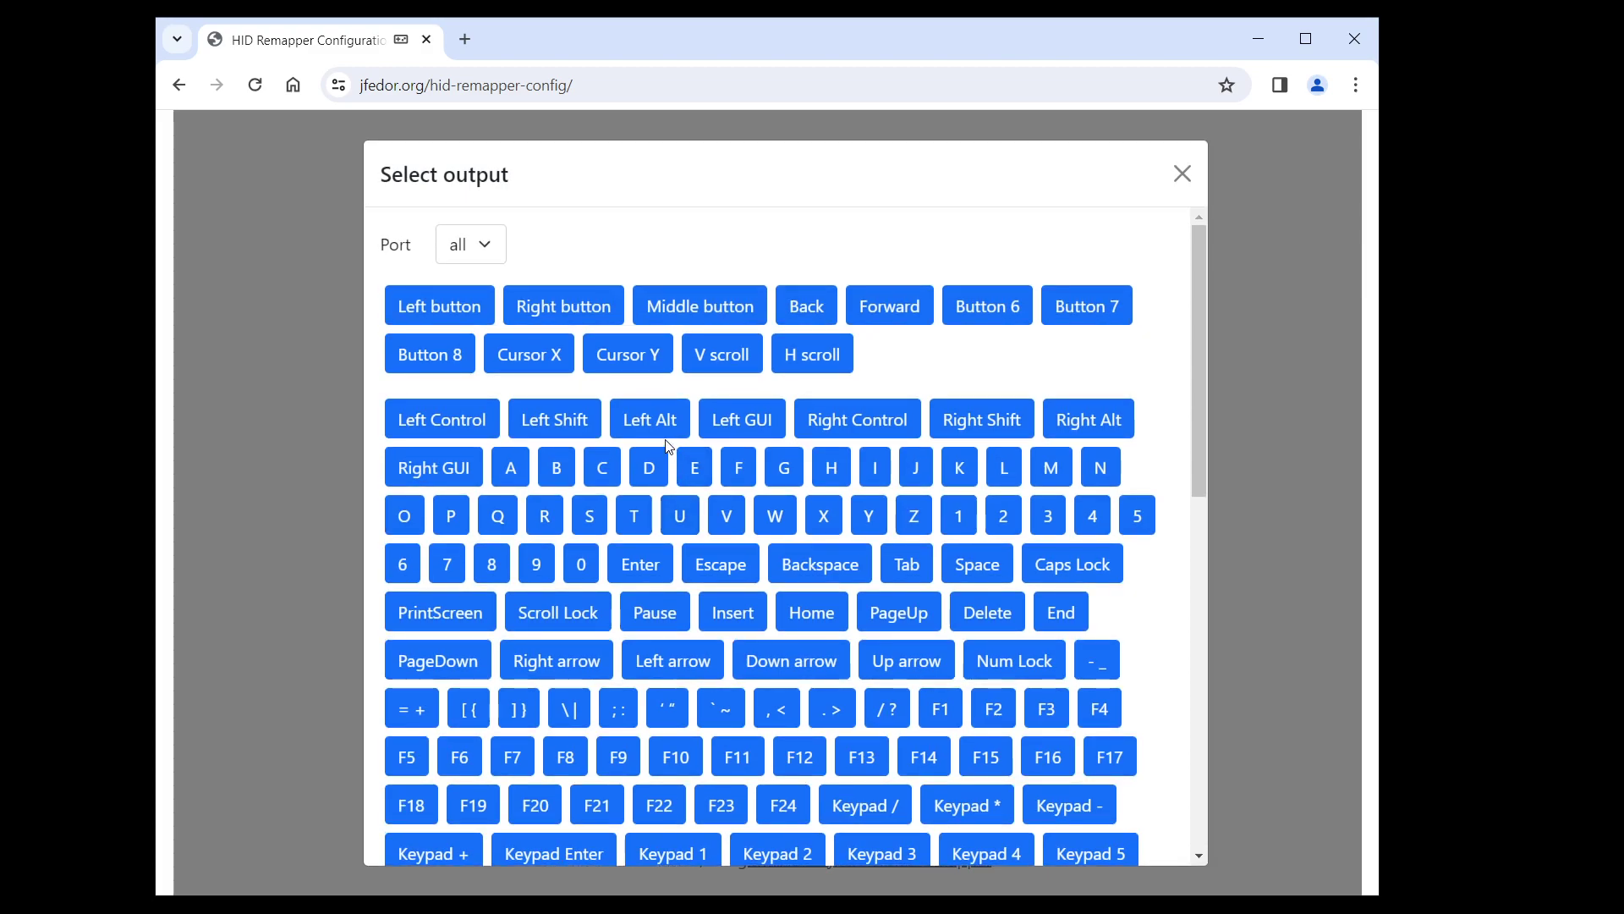
pyautogui.click(452, 409)
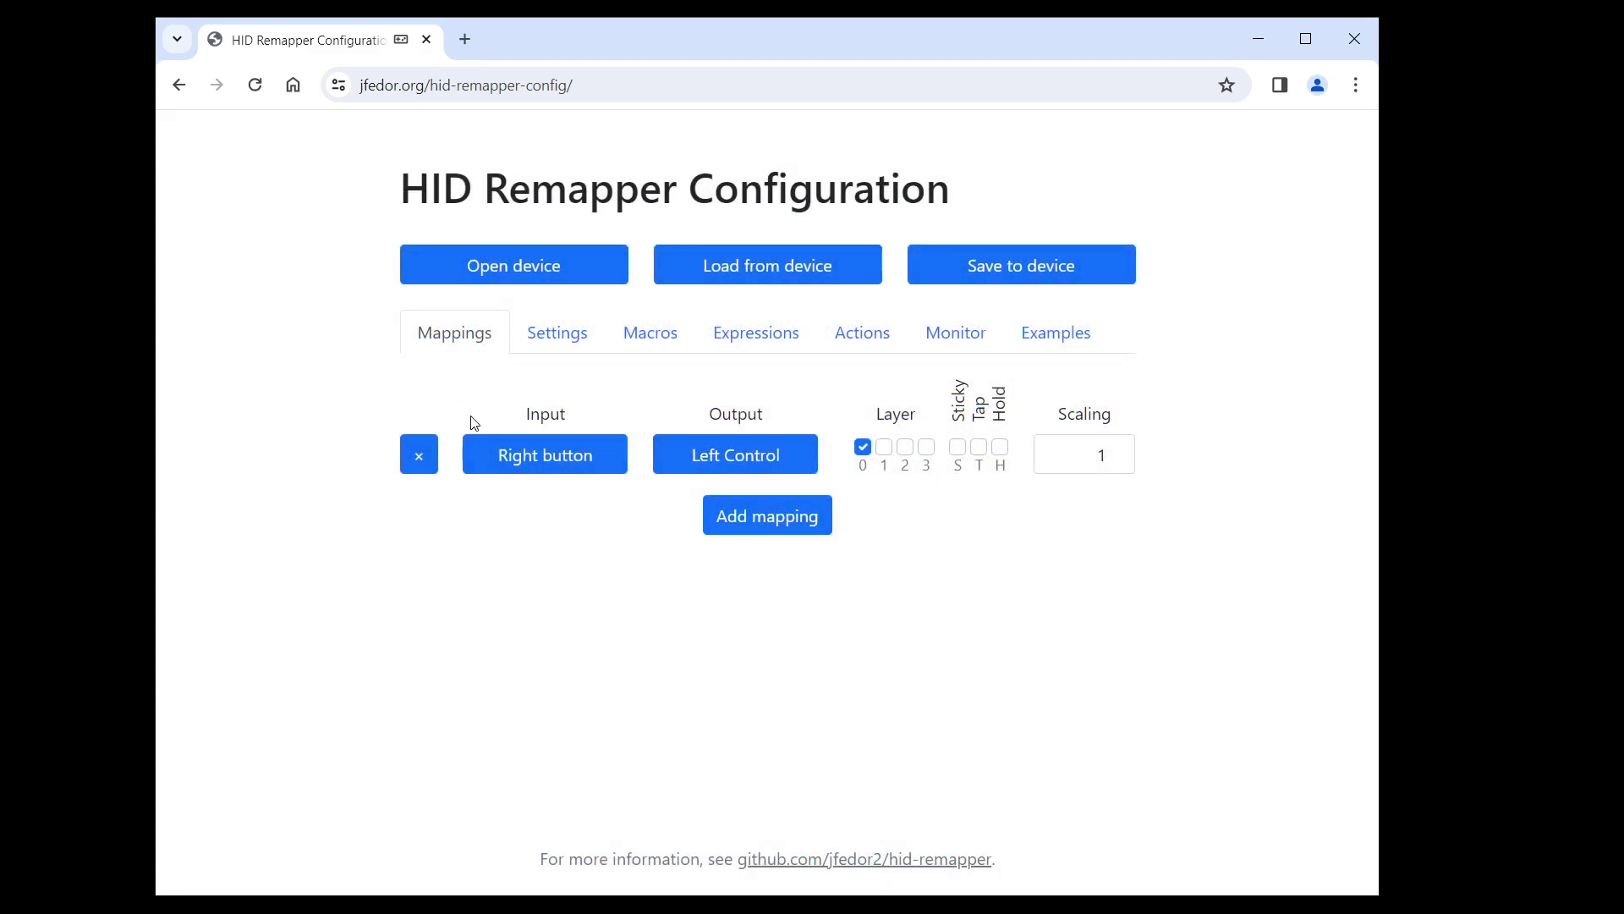
# Add a second mapping from the right button to C
pyautogui.click(744, 532)
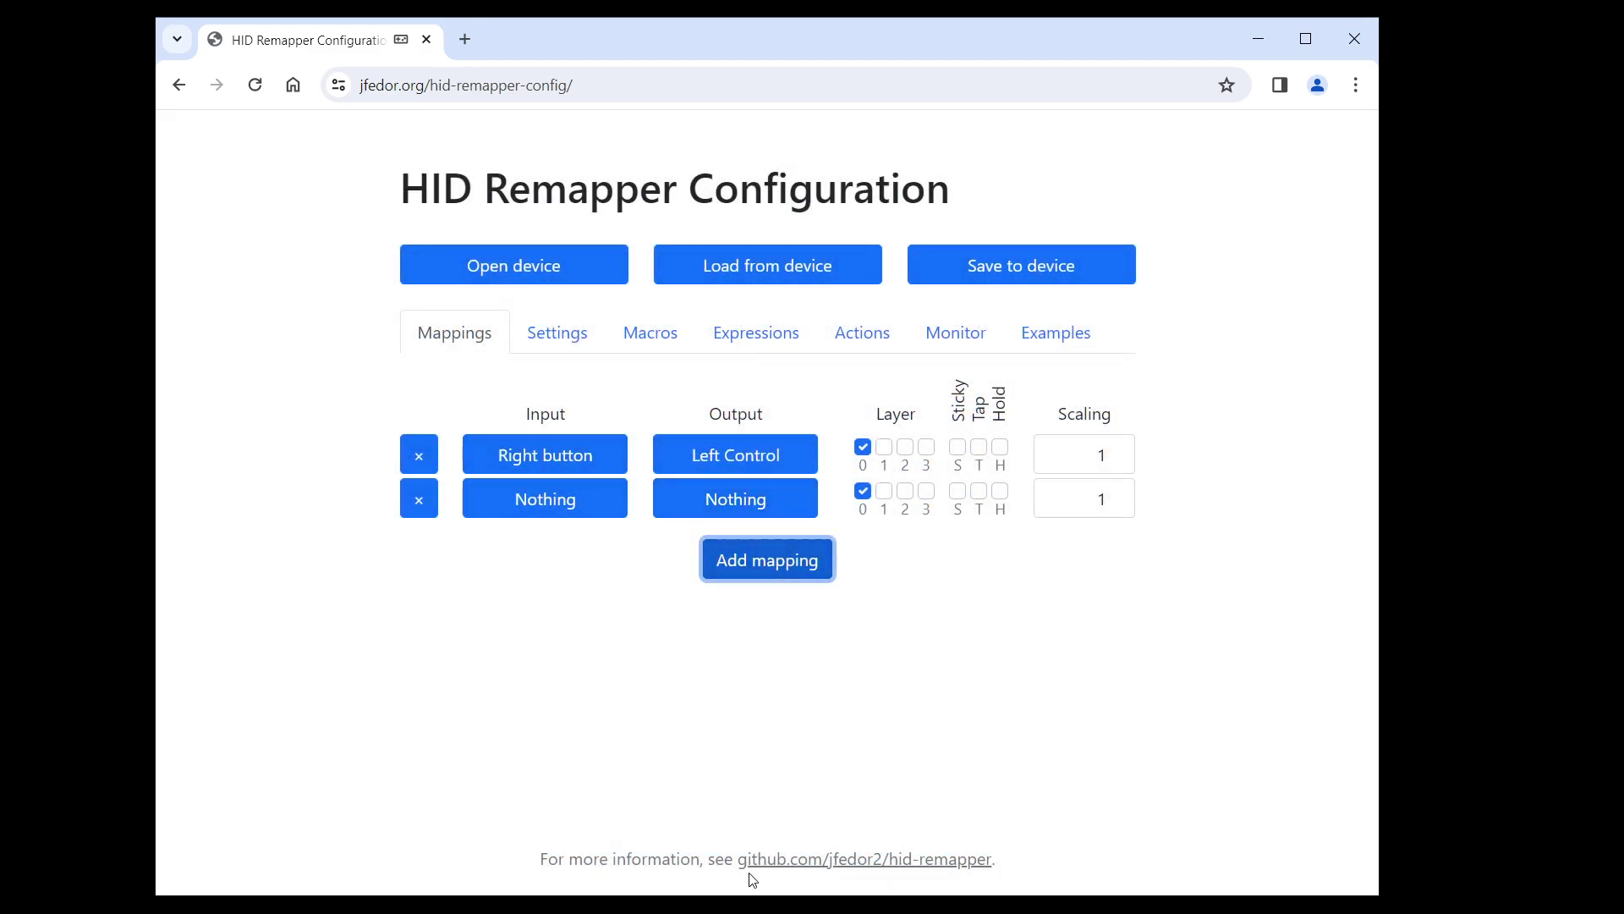
pyautogui.click(538, 507)
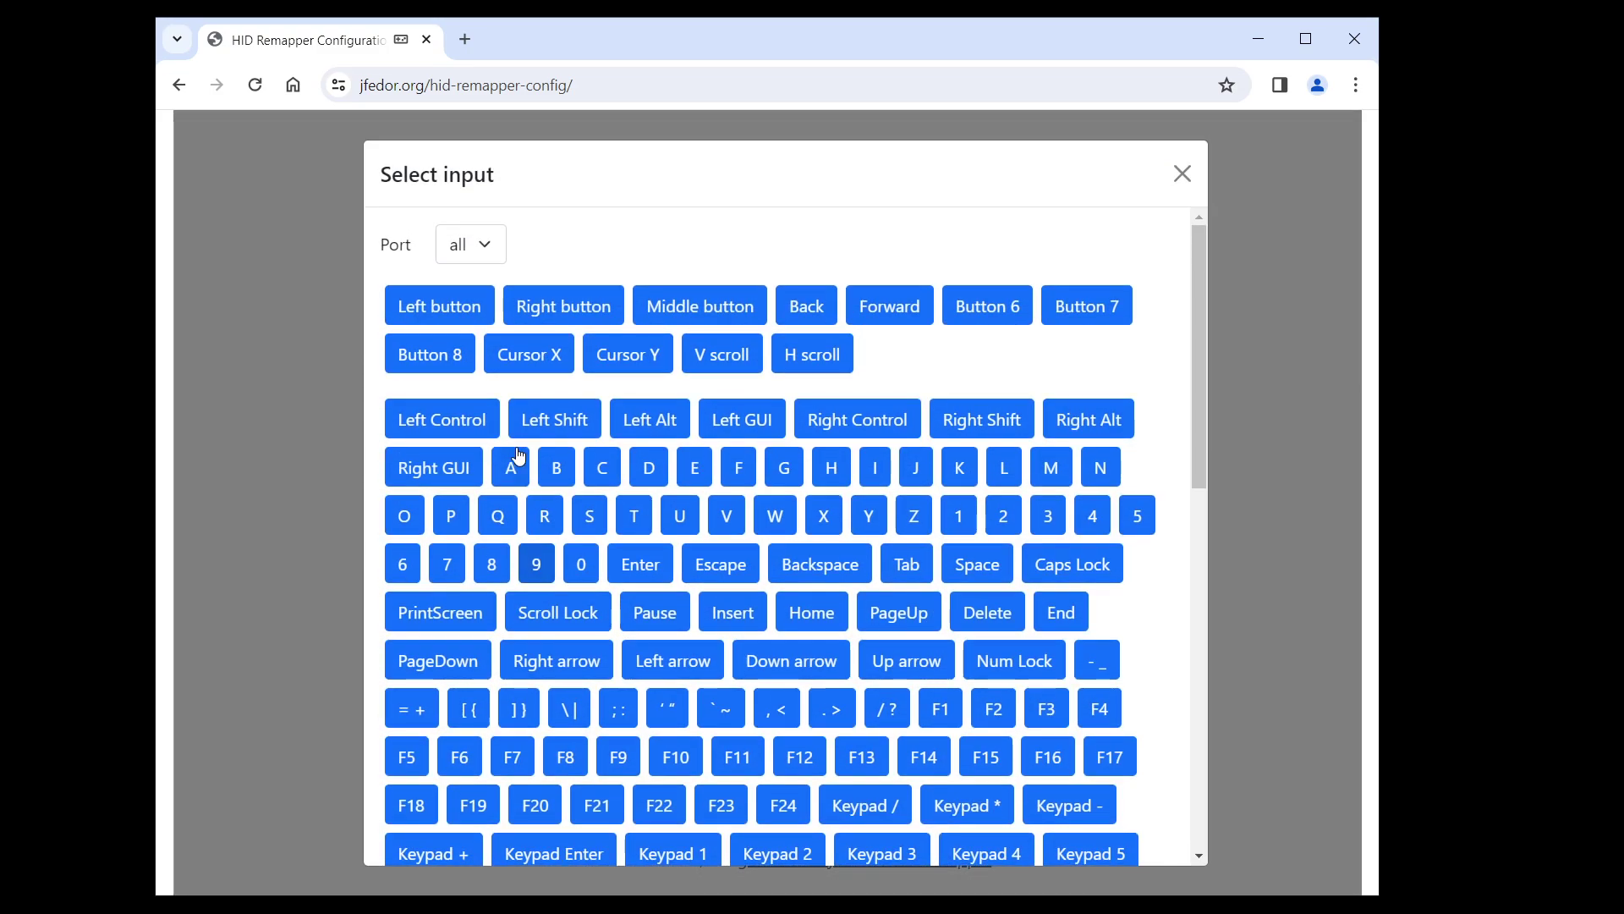
pyautogui.click(544, 303)
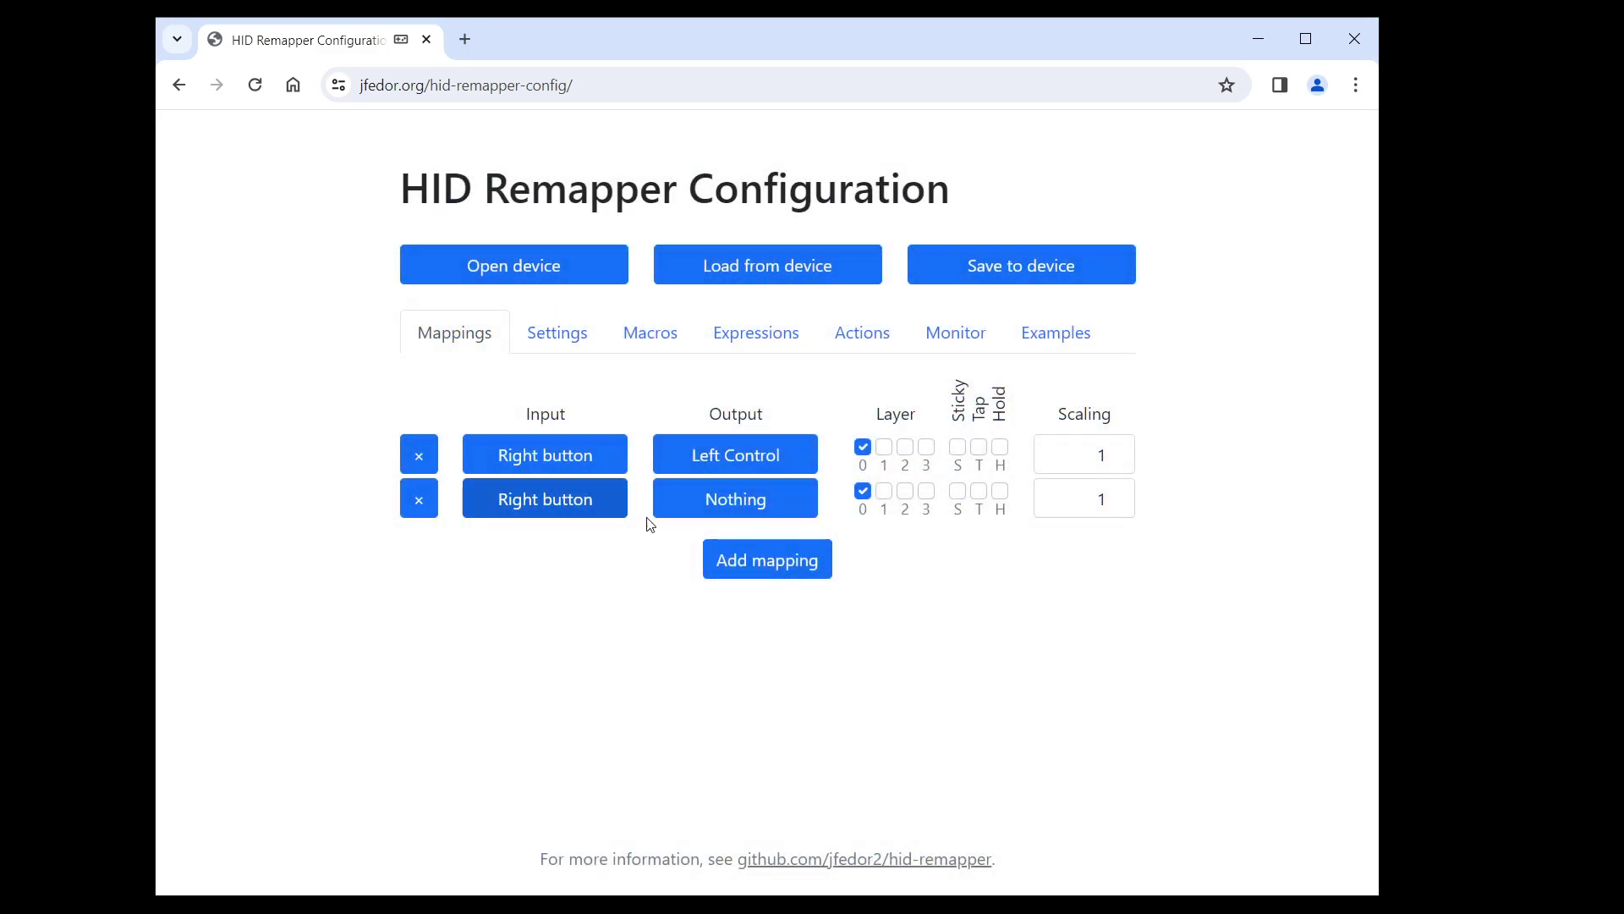
pyautogui.click(707, 505)
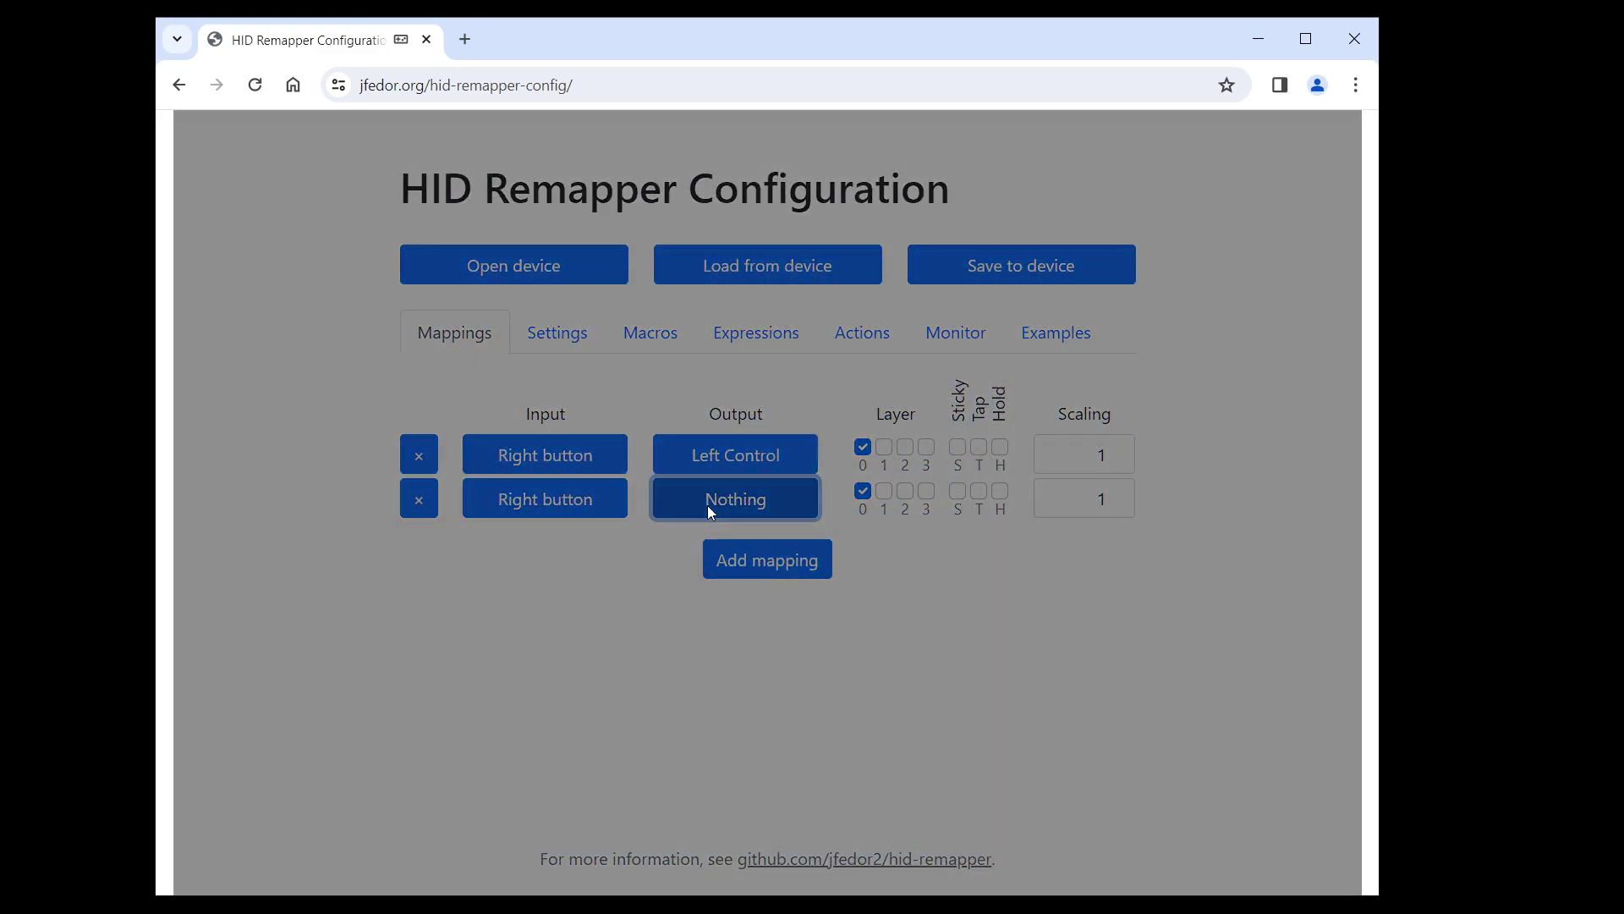
pyautogui.click(603, 470)
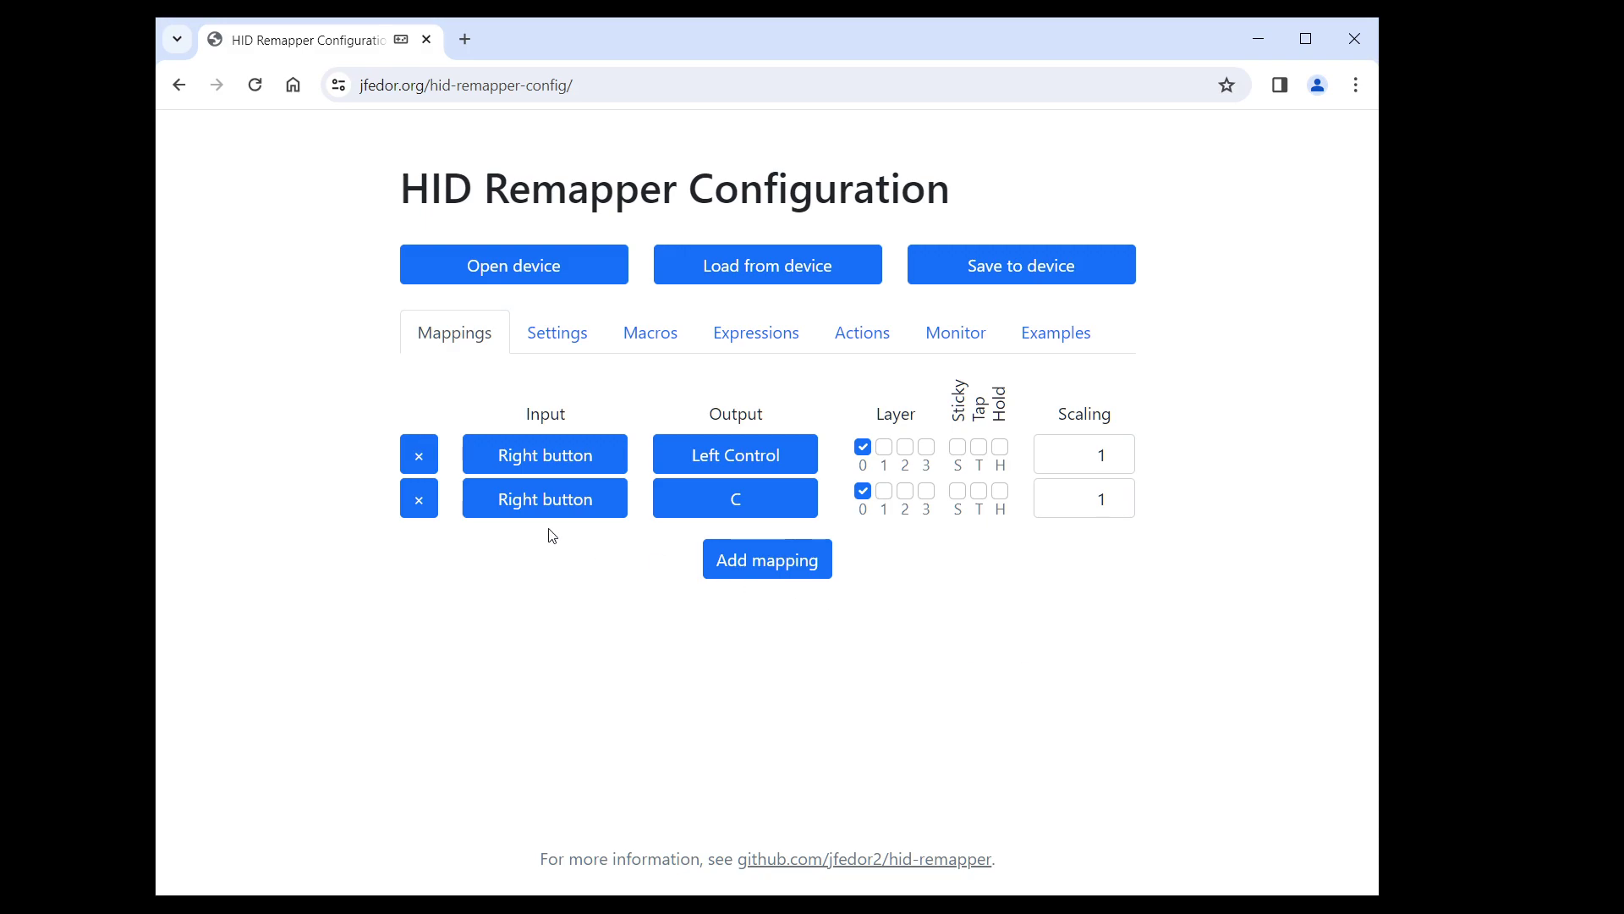
# Delete the Left Control row and point the remaining right-button mapping to Macro 1
pyautogui.click(421, 457)
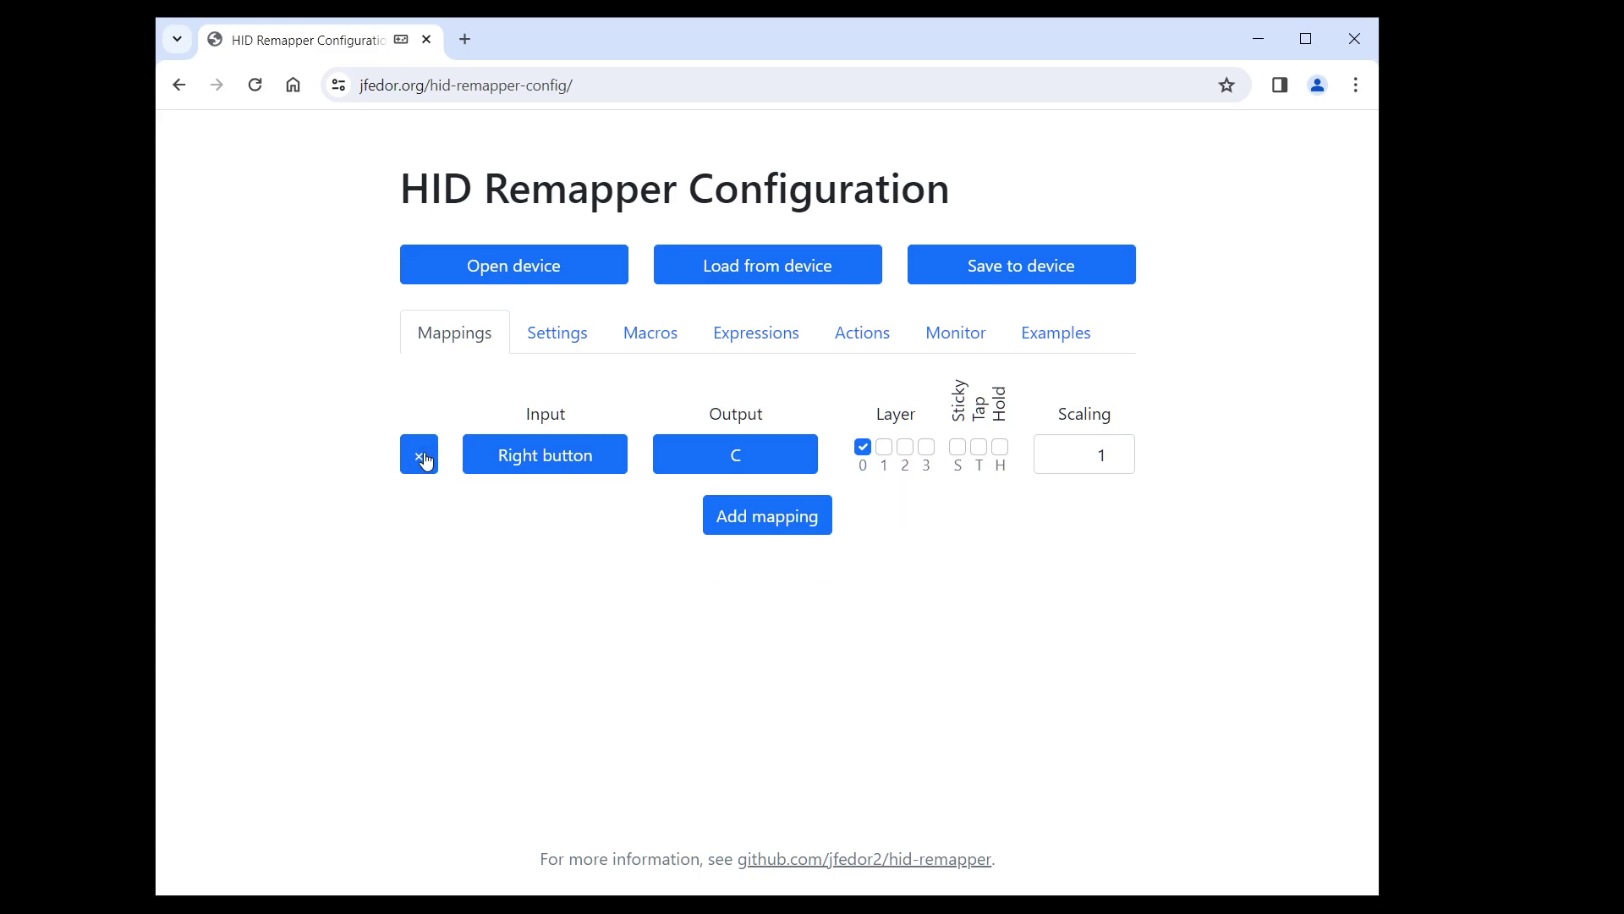
pyautogui.click(767, 467)
pyautogui.scroll(-6, 753, 627)
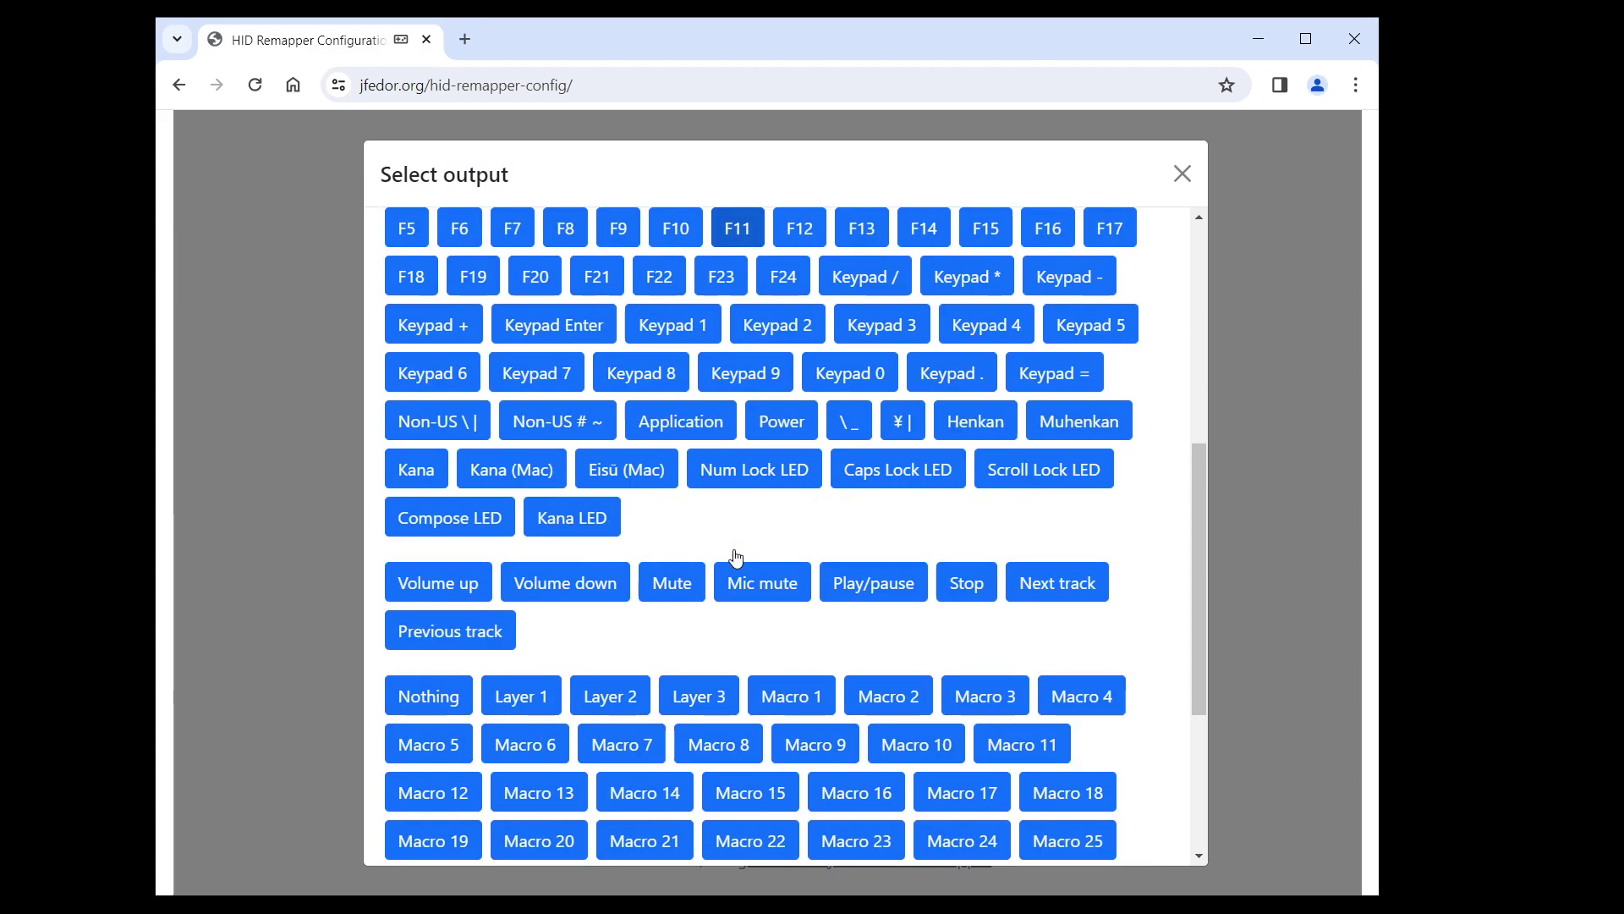
pyautogui.click(805, 705)
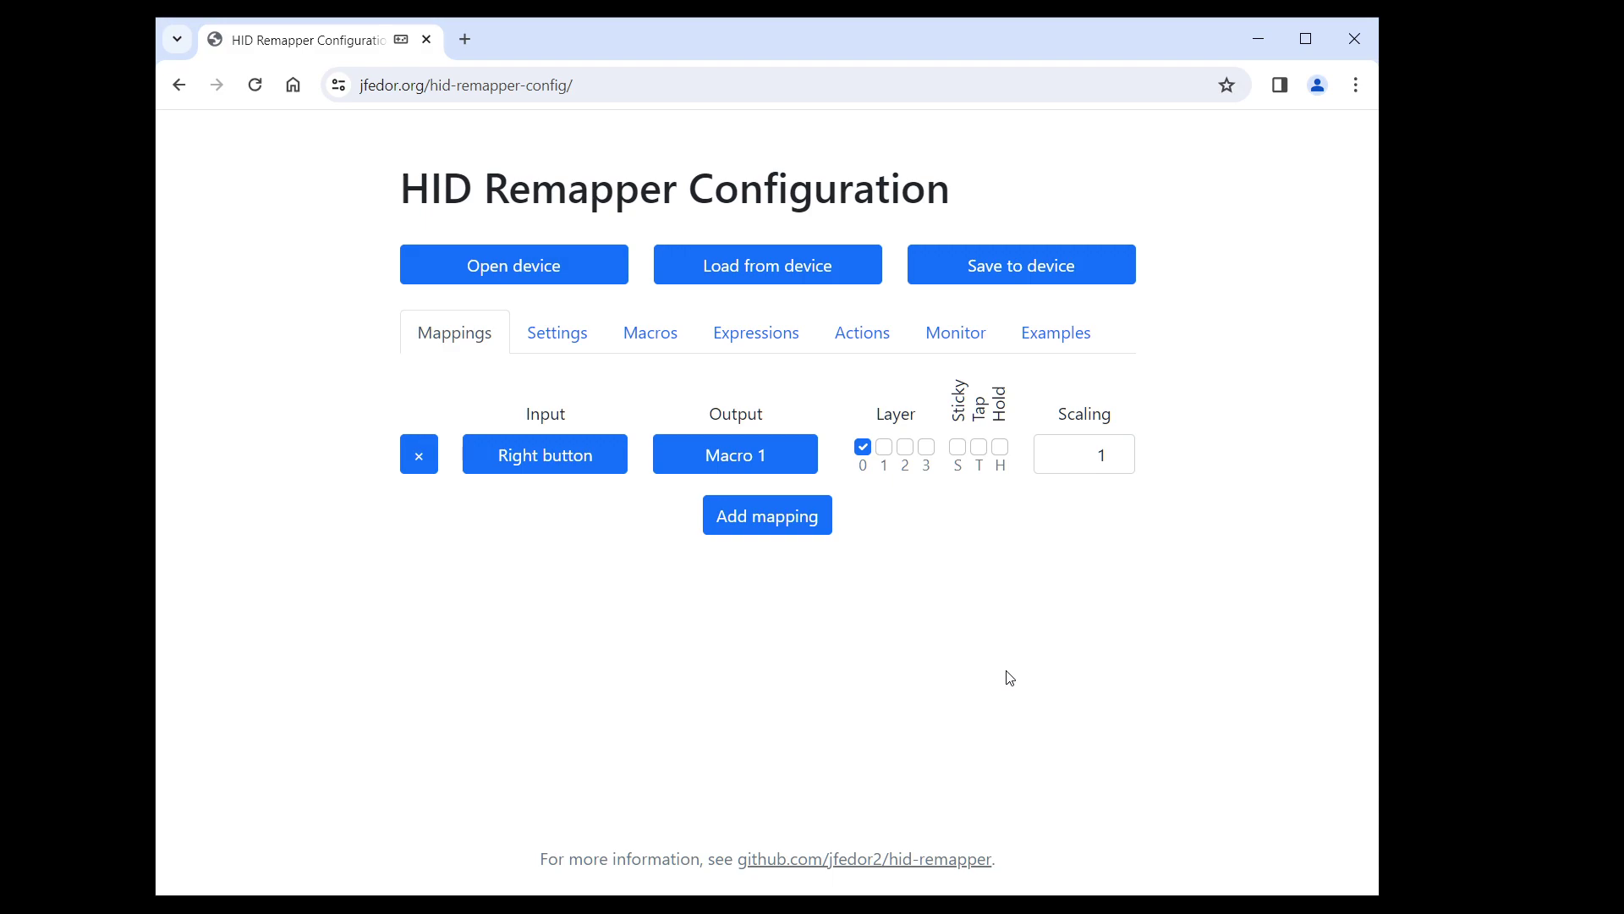
# On the Macros tab, expand Macro 1 and add three empty Nothing steps
pyautogui.click(667, 343)
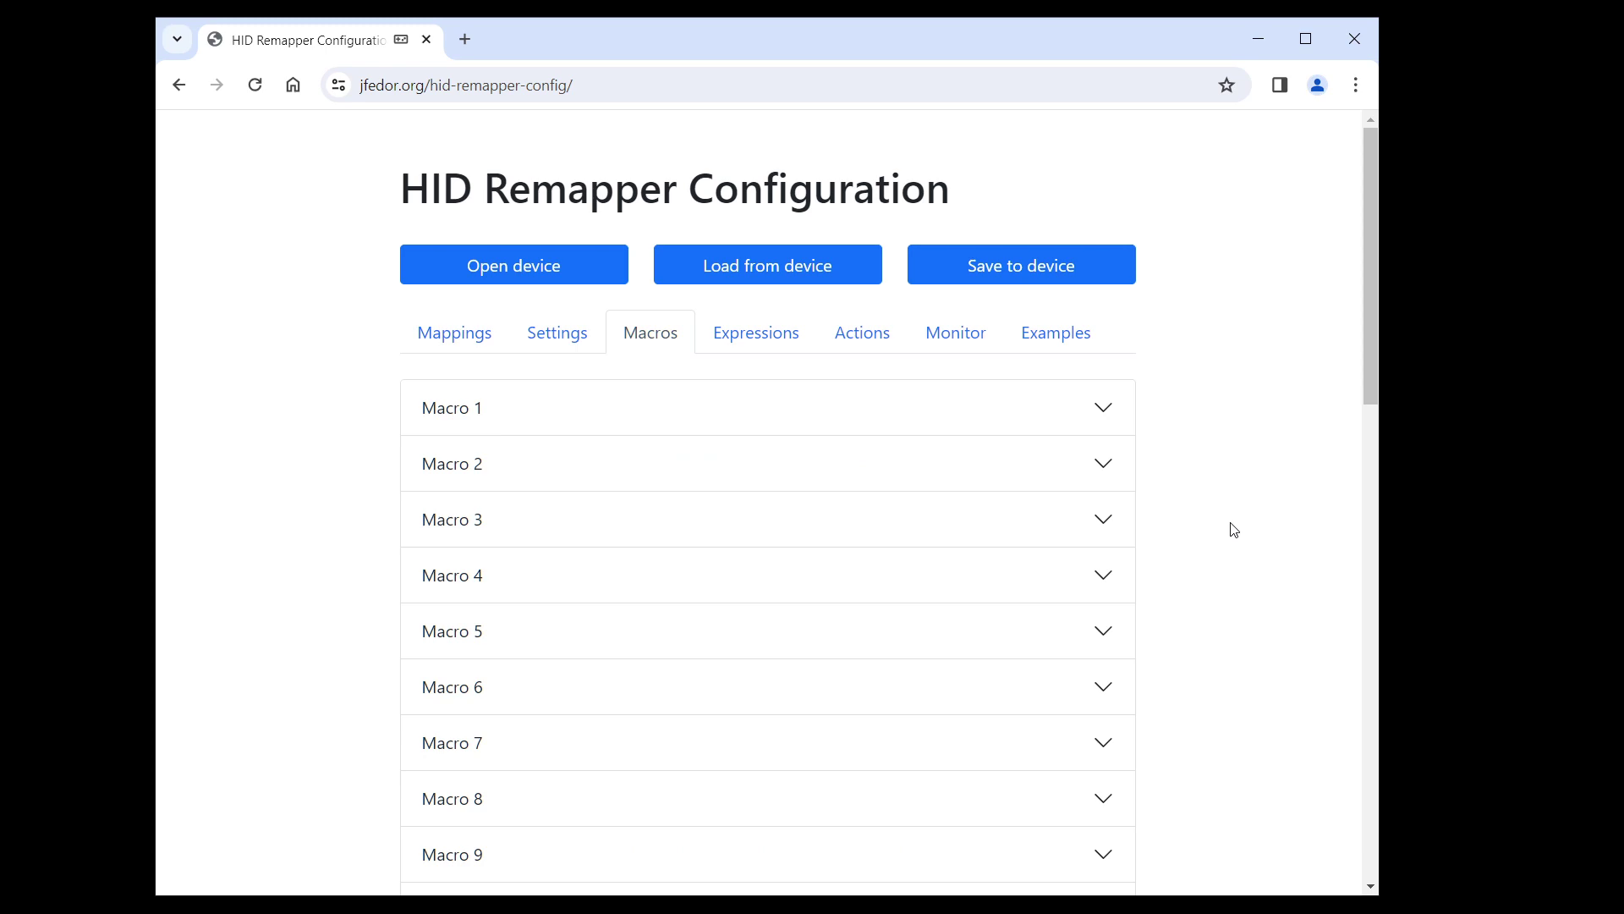
pyautogui.click(1102, 414)
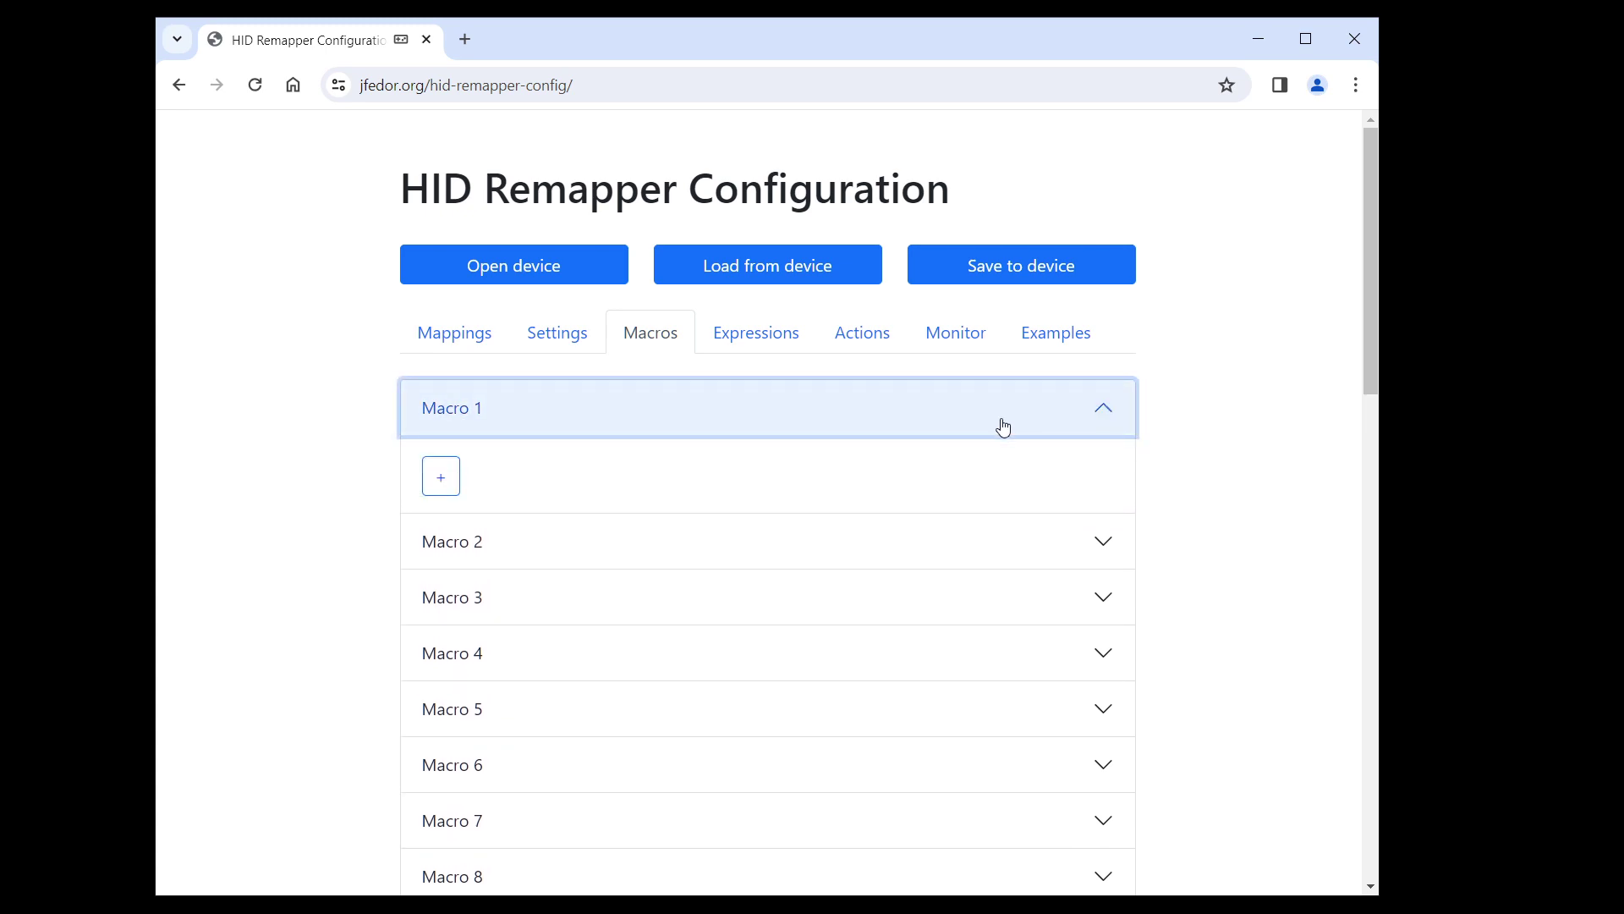
pyautogui.click(441, 476)
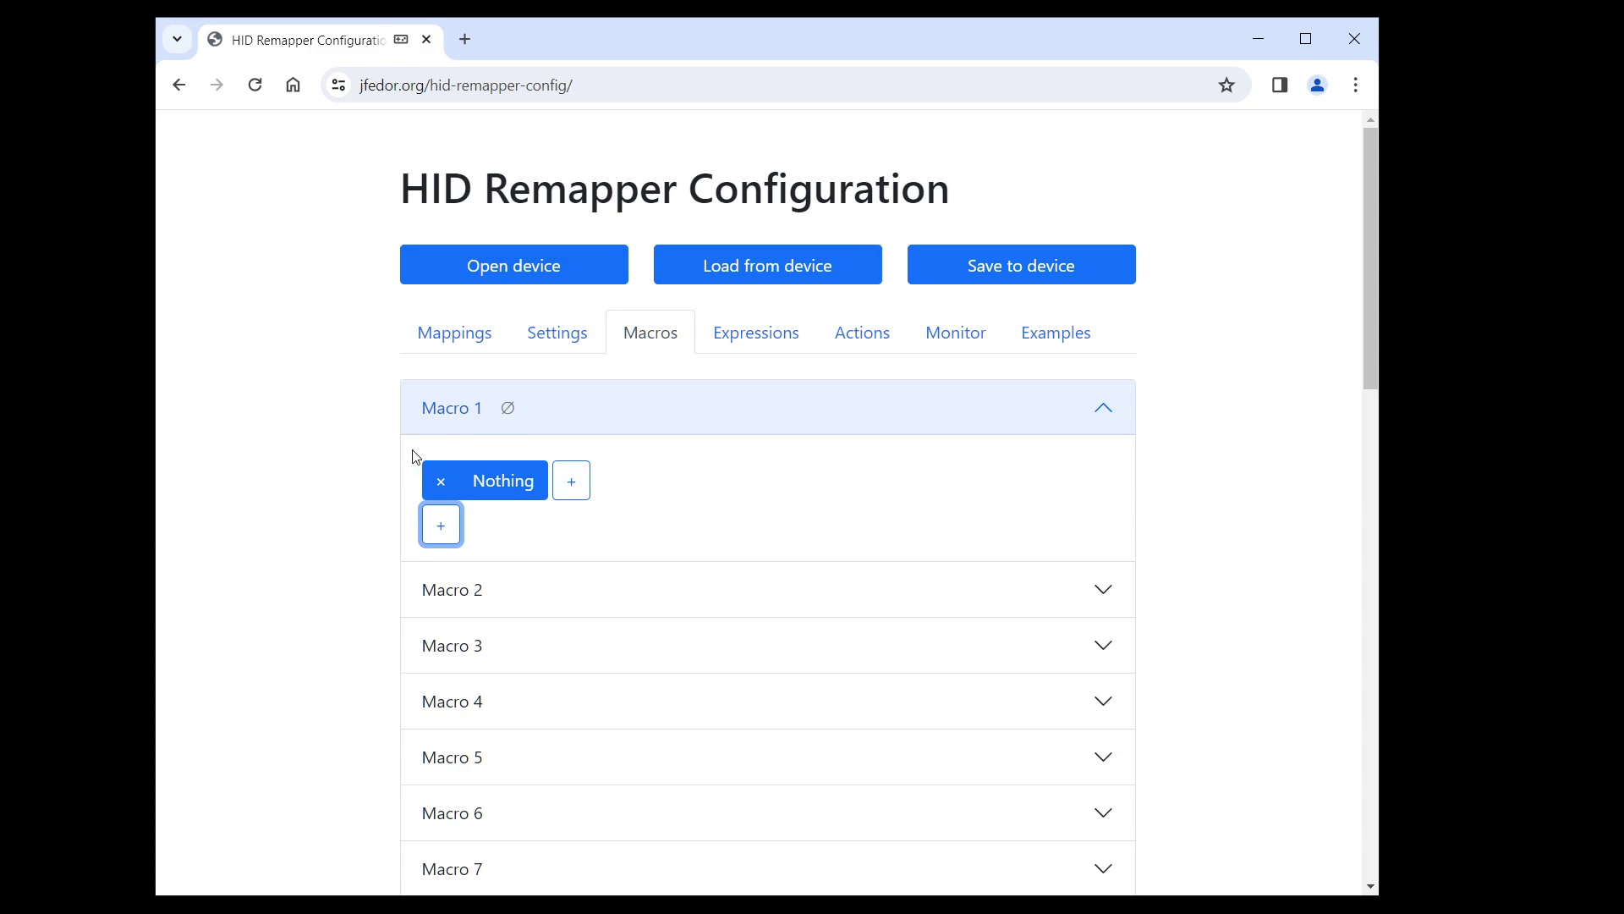
pyautogui.click(441, 525)
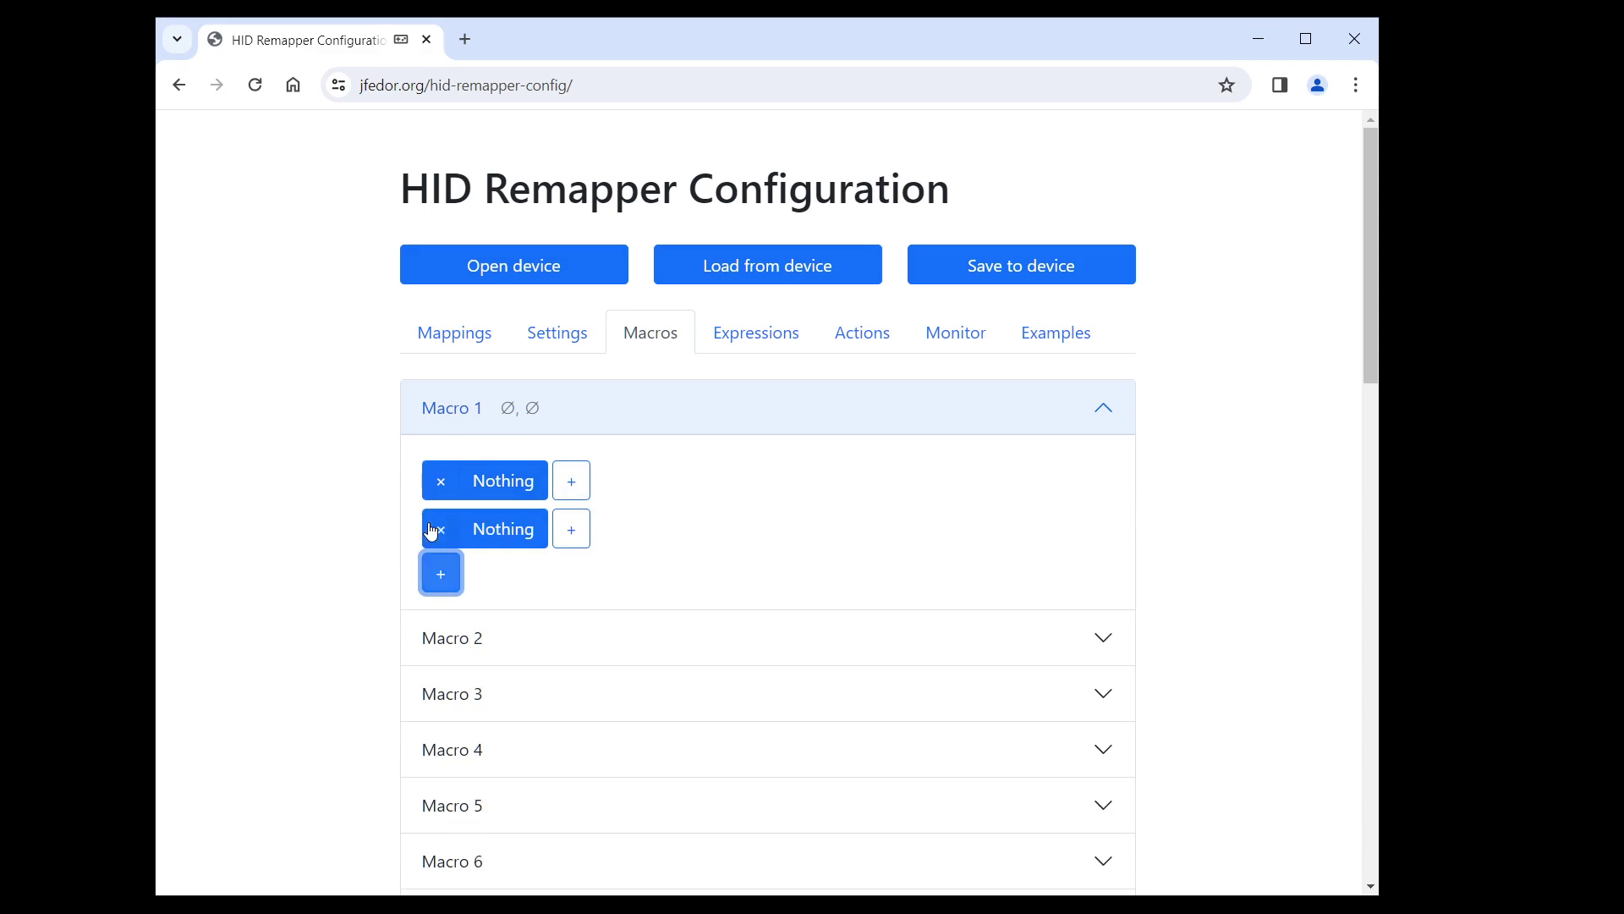
pyautogui.click(441, 574)
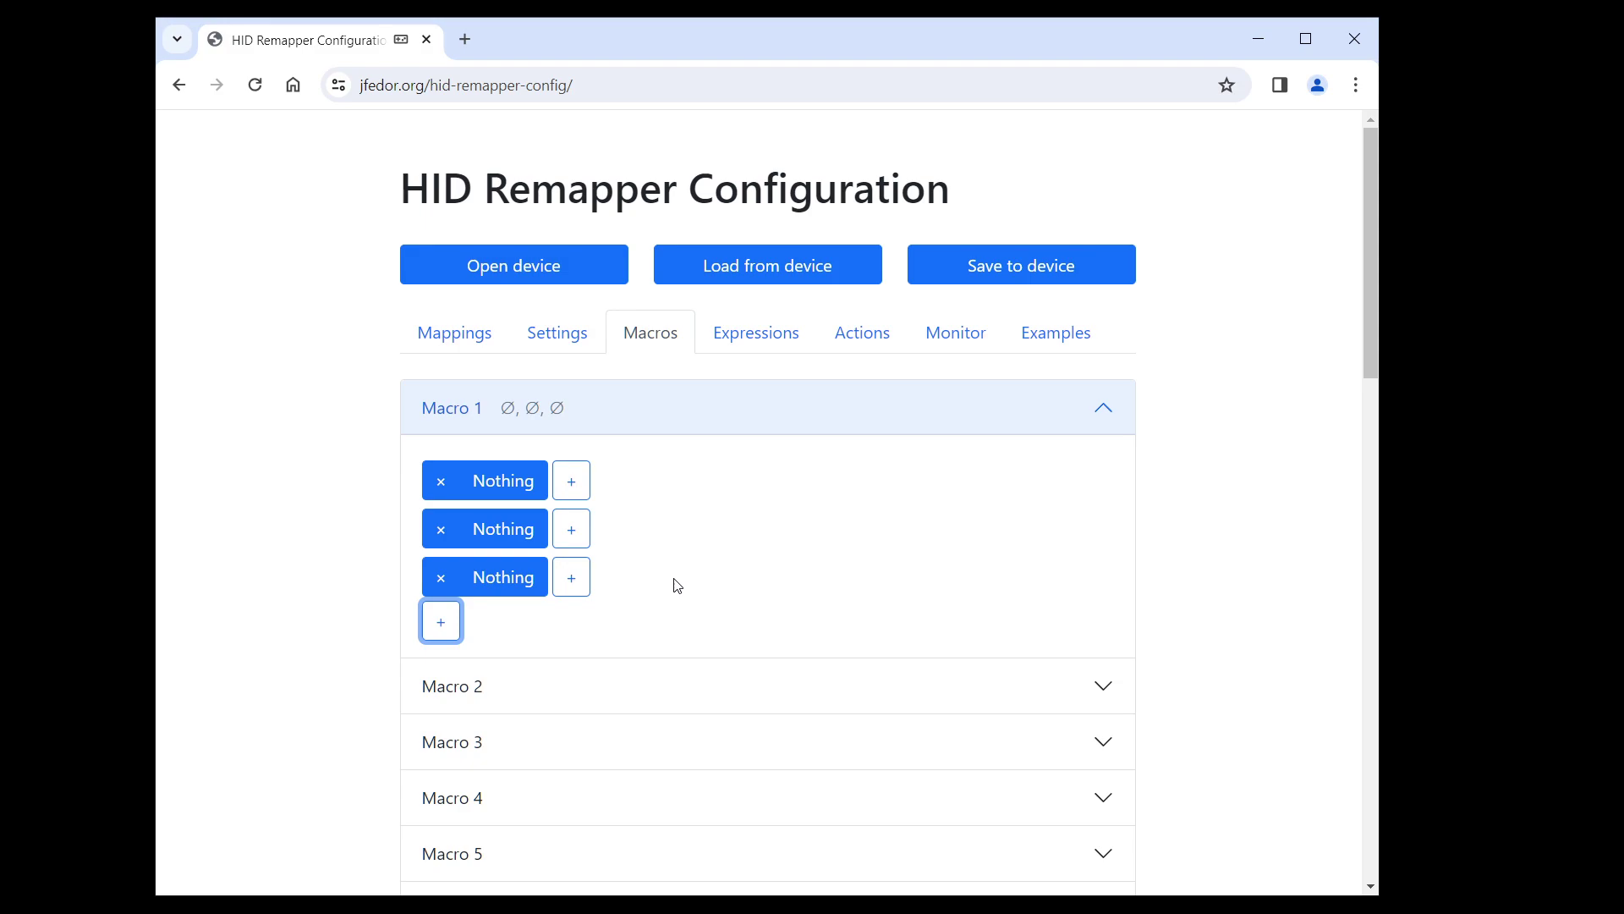
# Set Macro 1's first step to Left Shift plus H for a capital H
pyautogui.click(488, 498)
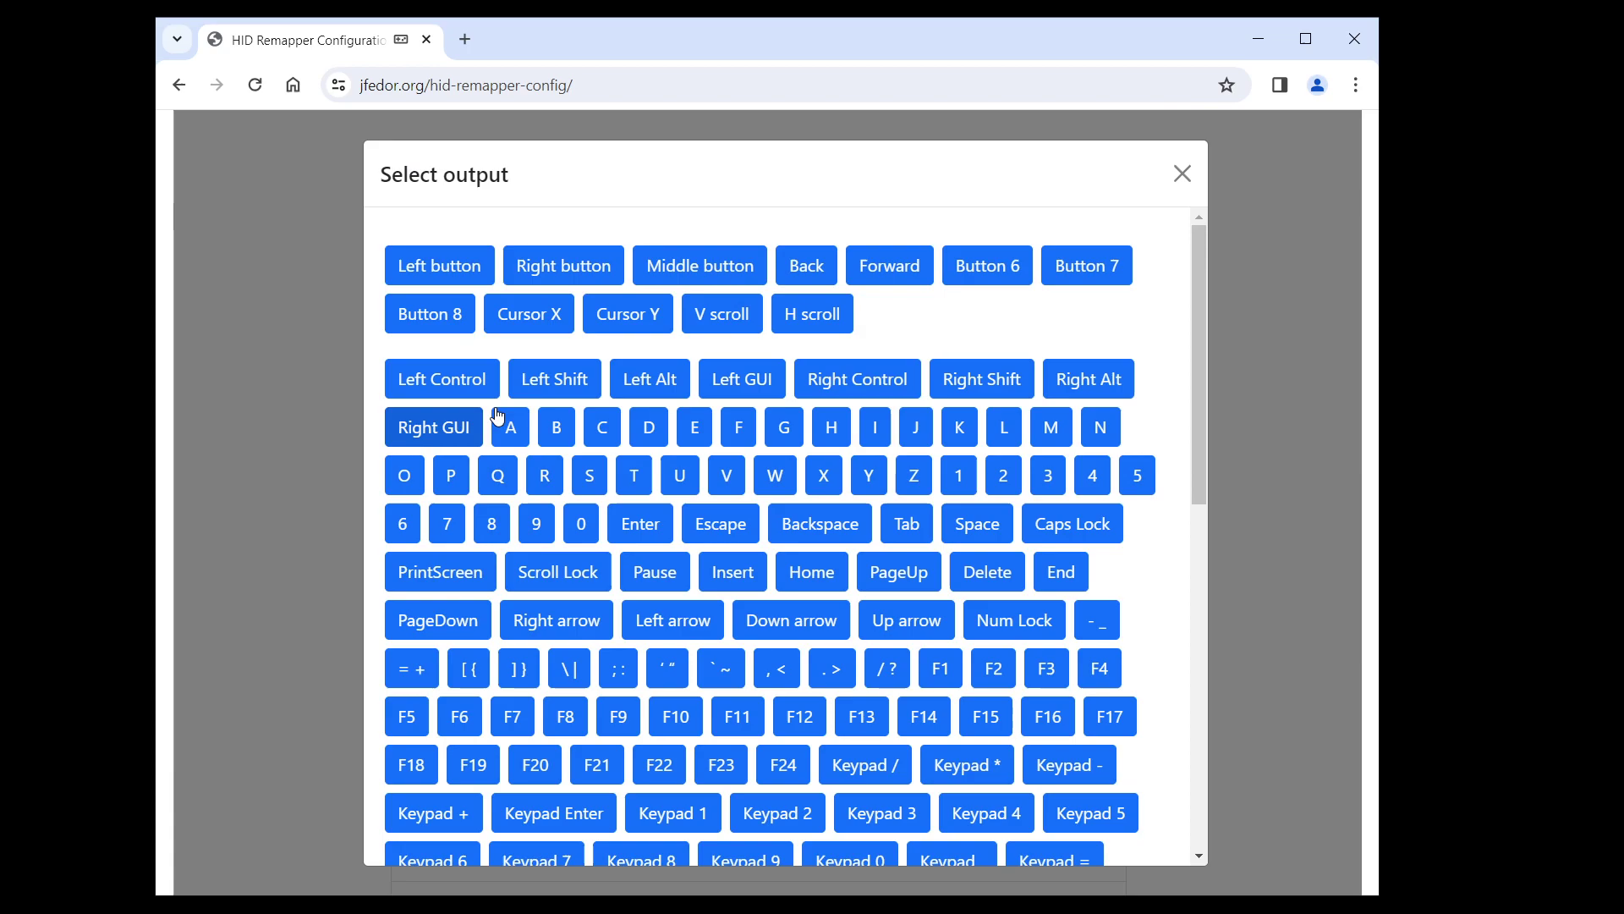
pyautogui.click(554, 378)
pyautogui.click(575, 480)
pyautogui.click(639, 481)
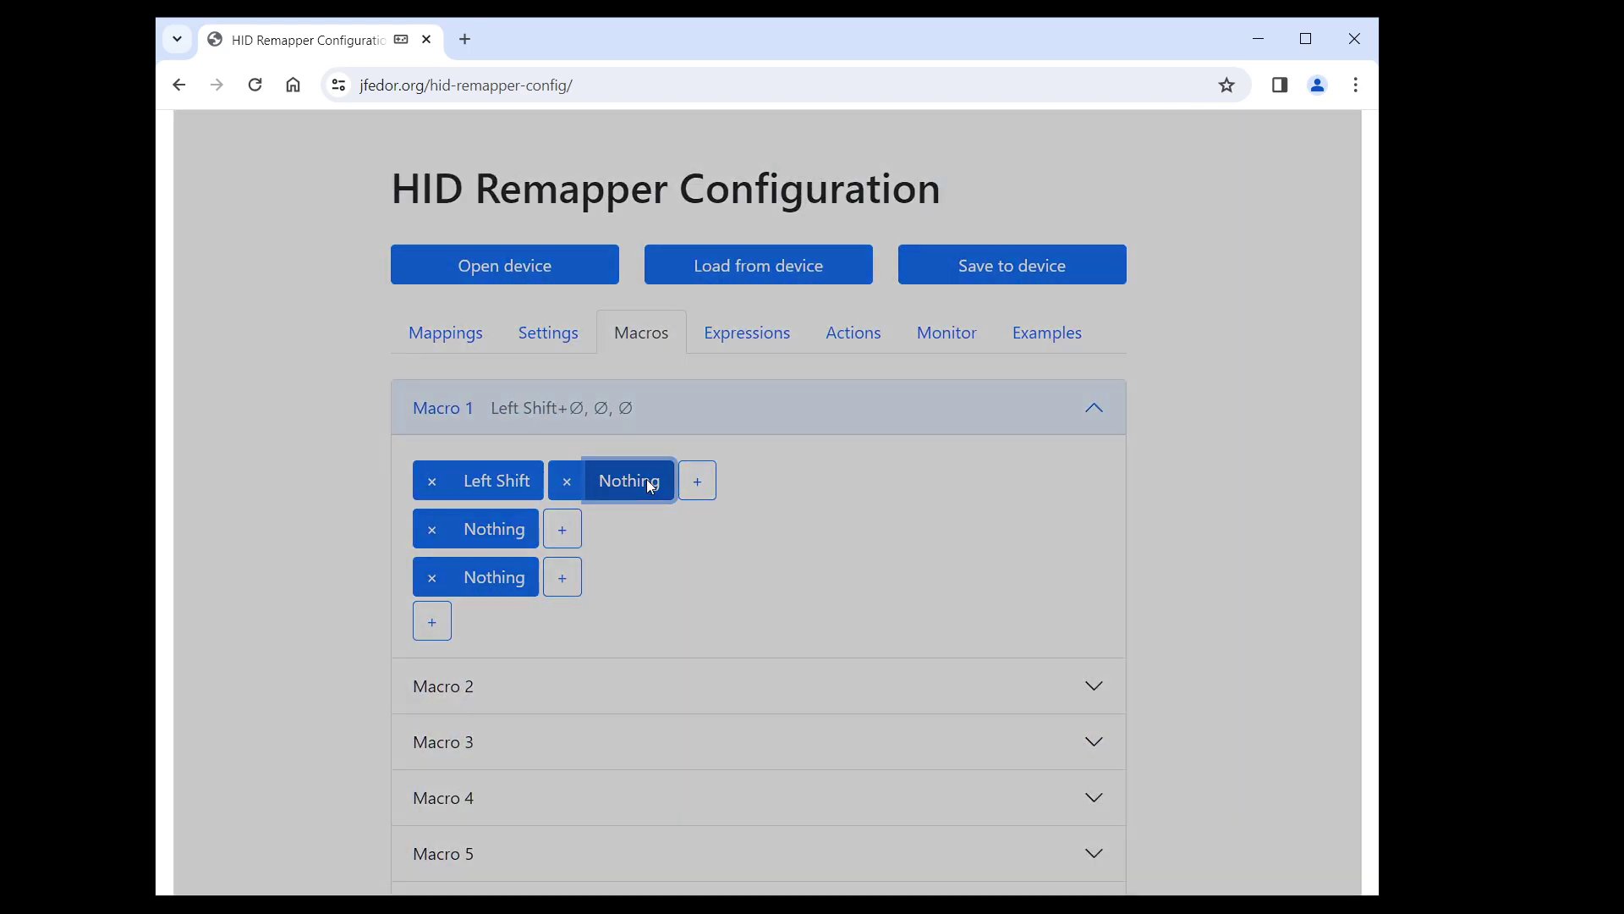
pyautogui.click(834, 427)
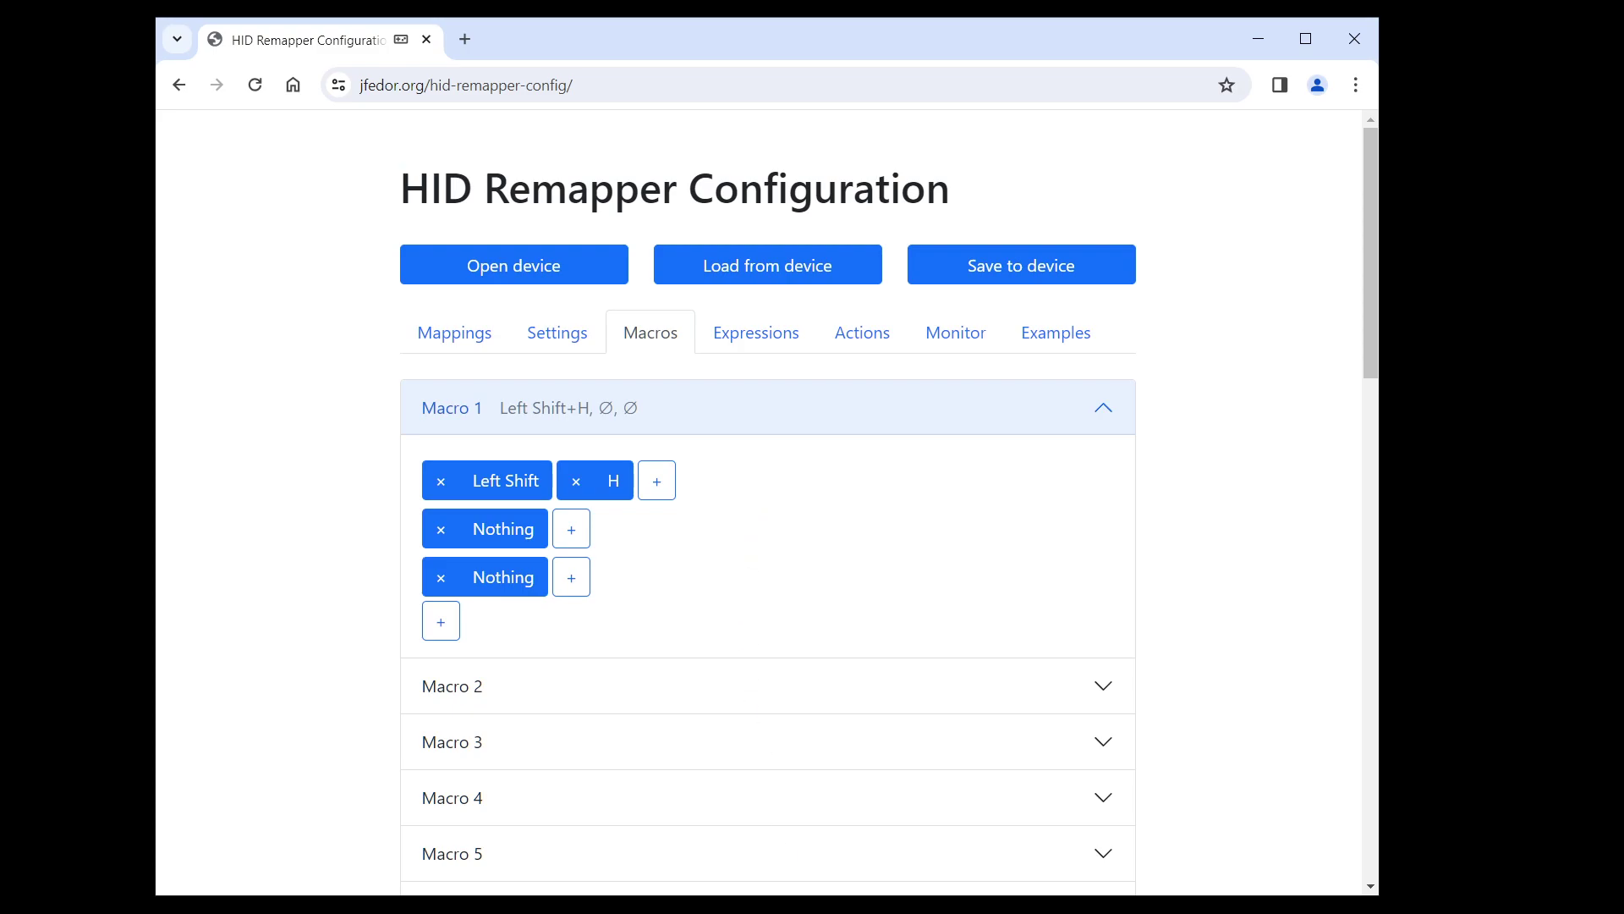
# Set the second step to E and the third step to L
pyautogui.click(499, 529)
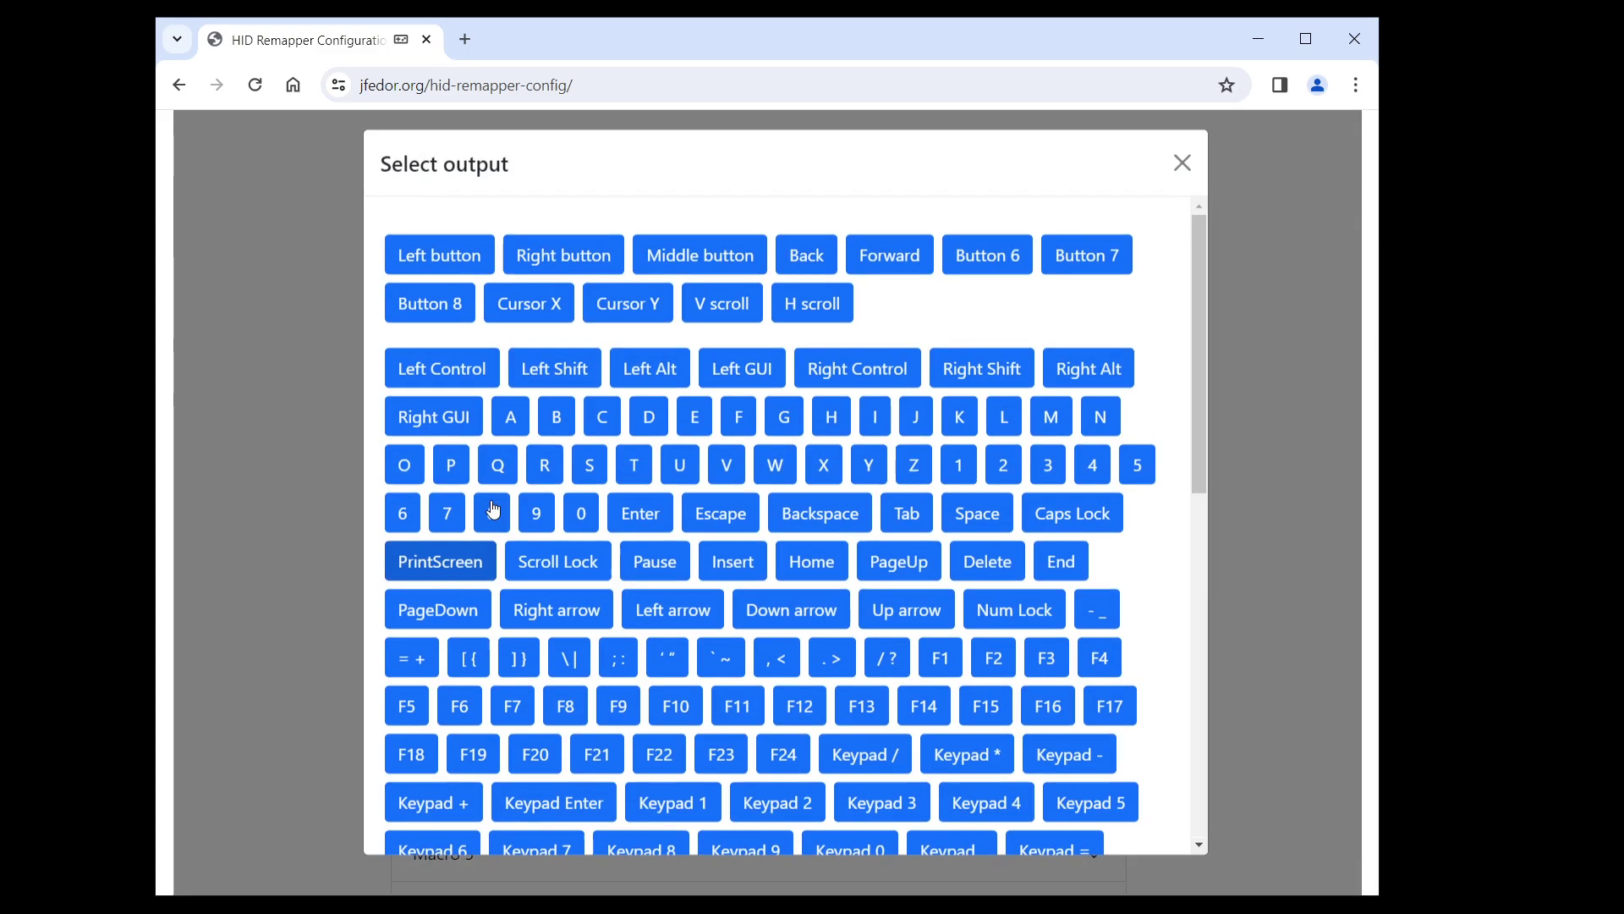
pyautogui.click(695, 427)
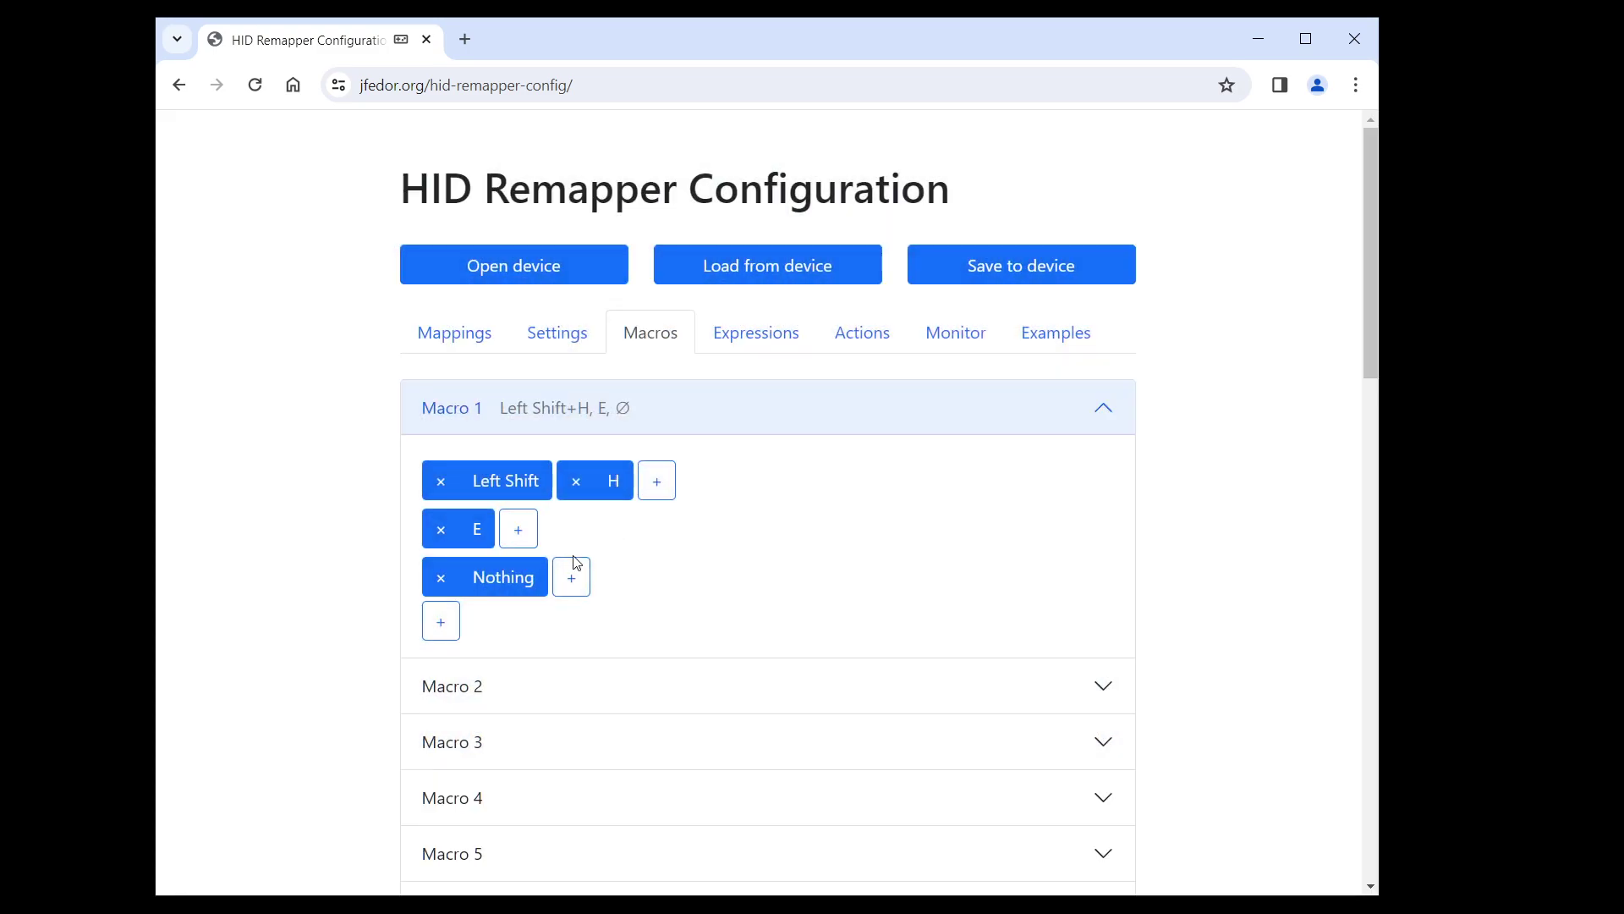
pyautogui.click(484, 574)
pyautogui.click(1007, 424)
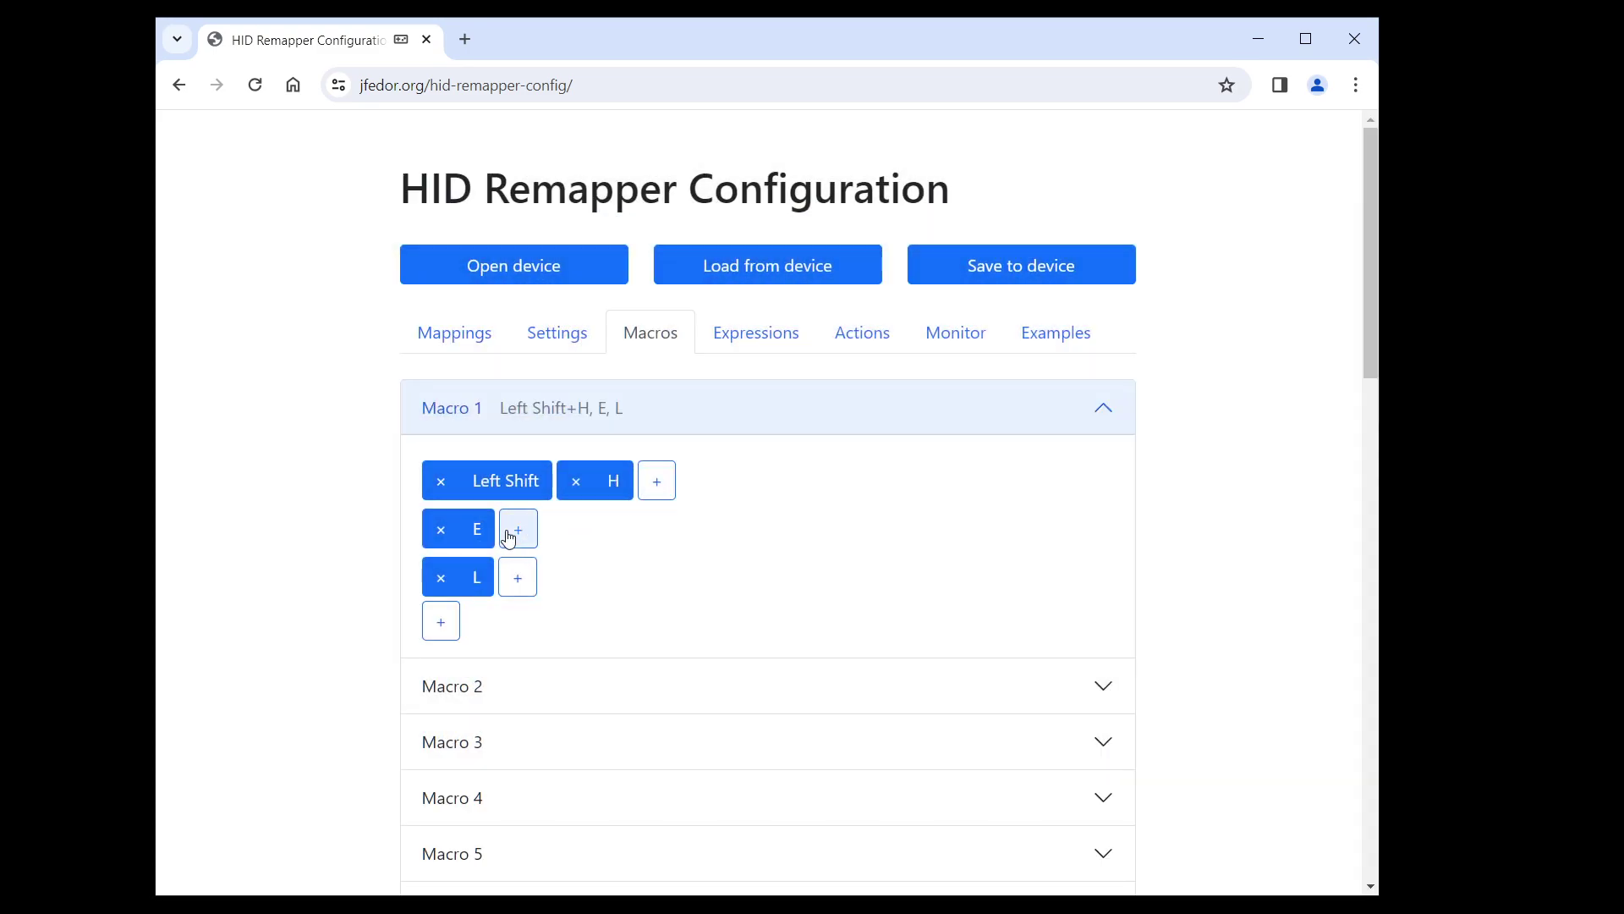
# Add fourth and fifth steps set to L and O
pyautogui.click(438, 623)
pyautogui.click(495, 623)
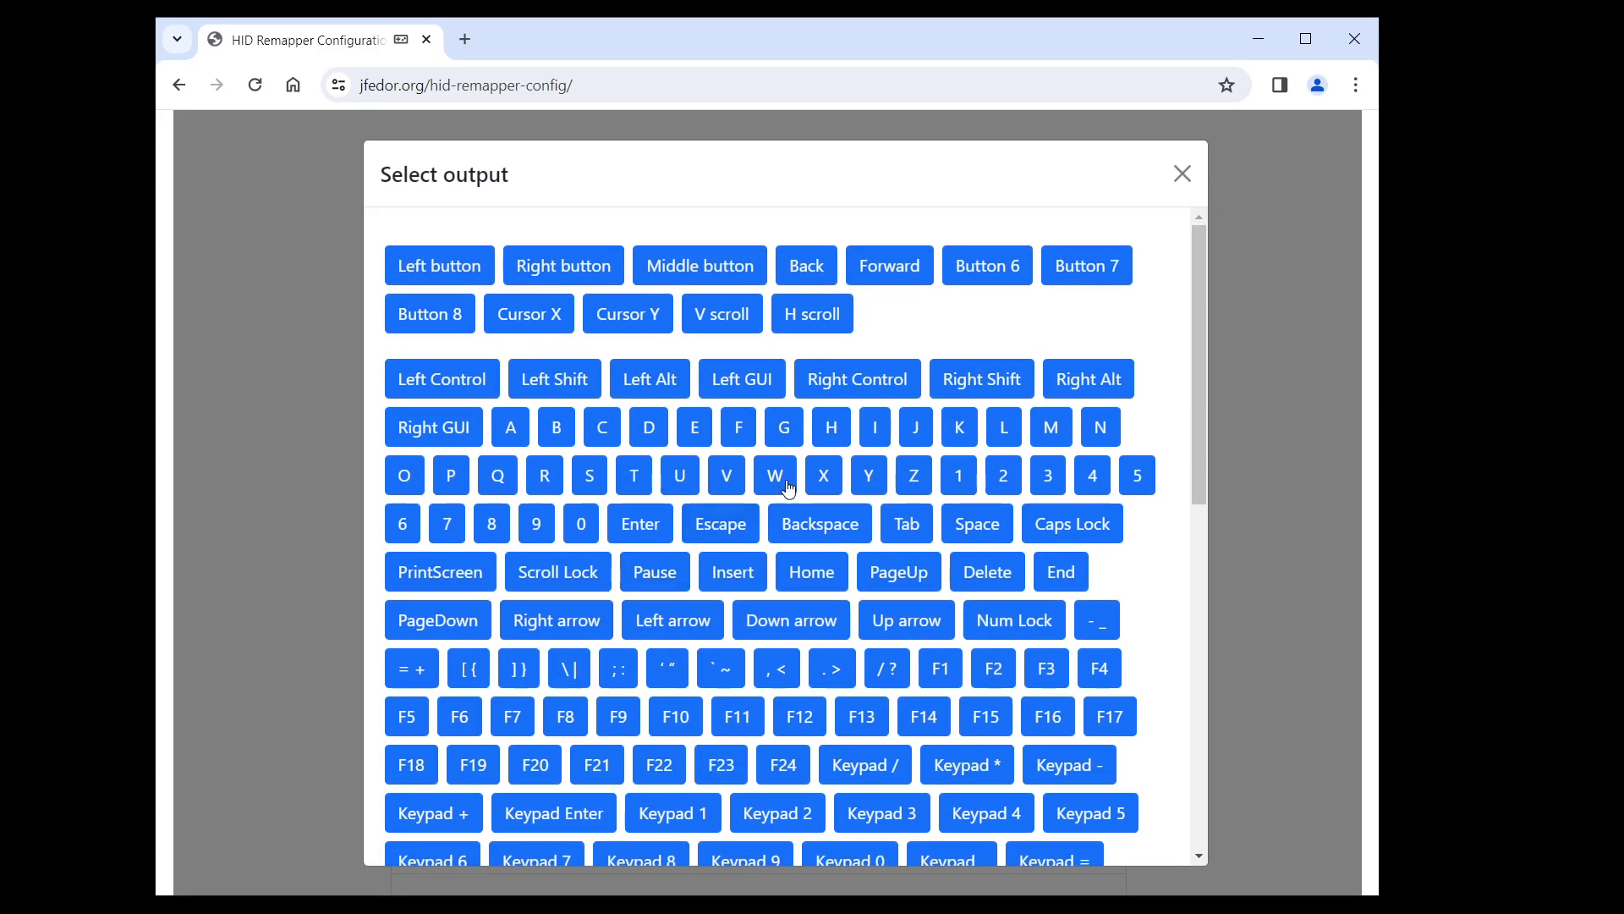
pyautogui.click(1007, 424)
pyautogui.click(439, 668)
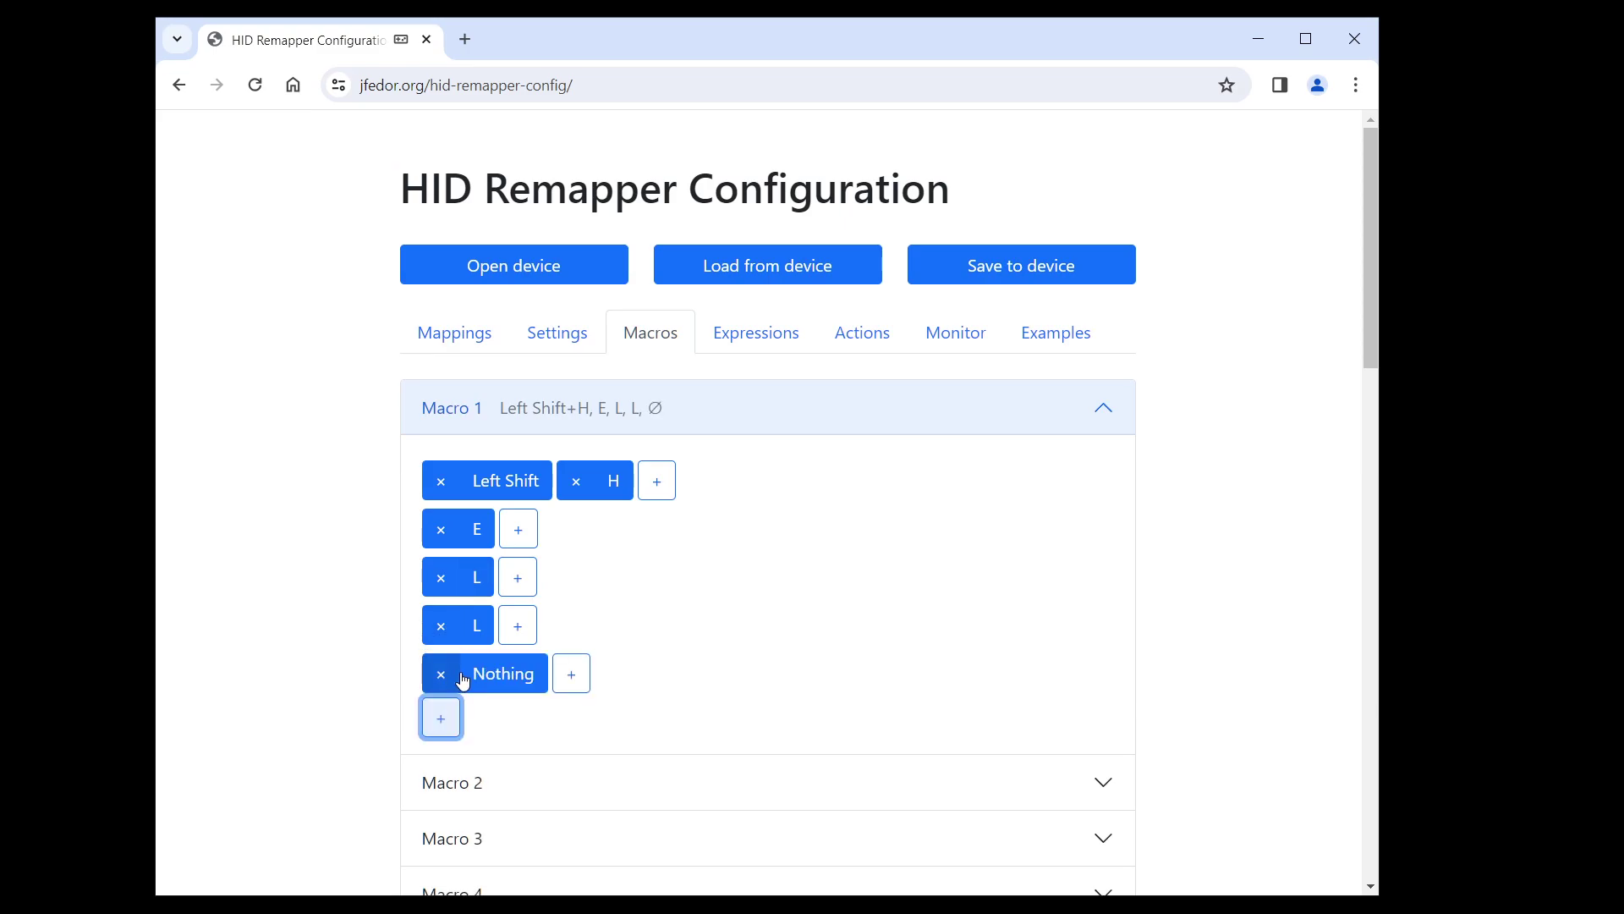
pyautogui.click(513, 673)
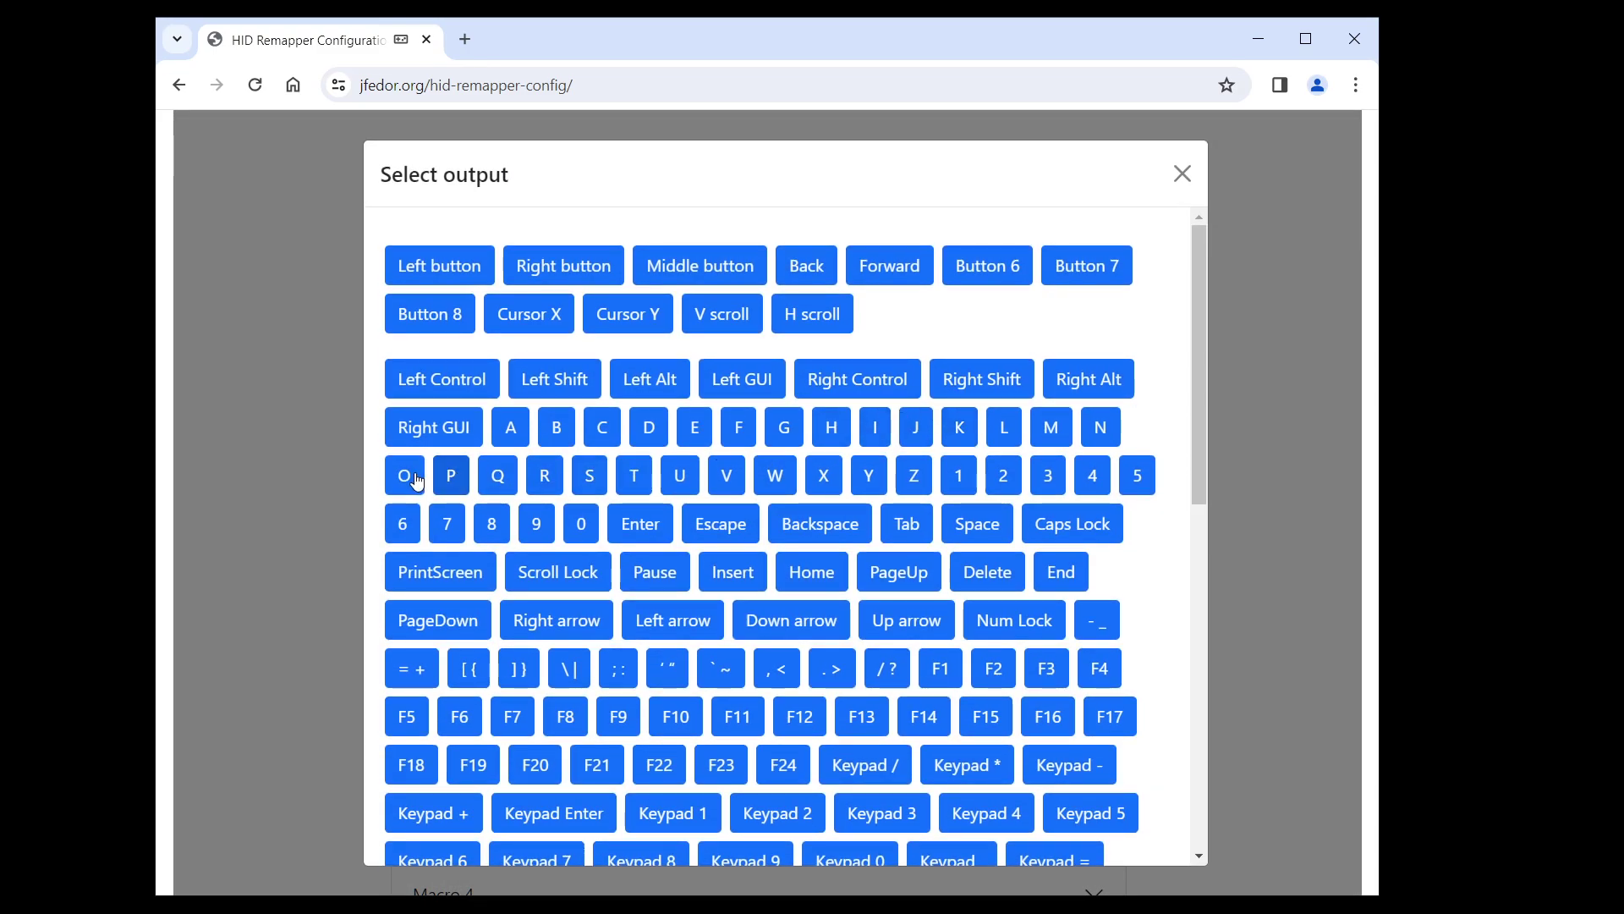
pyautogui.click(406, 478)
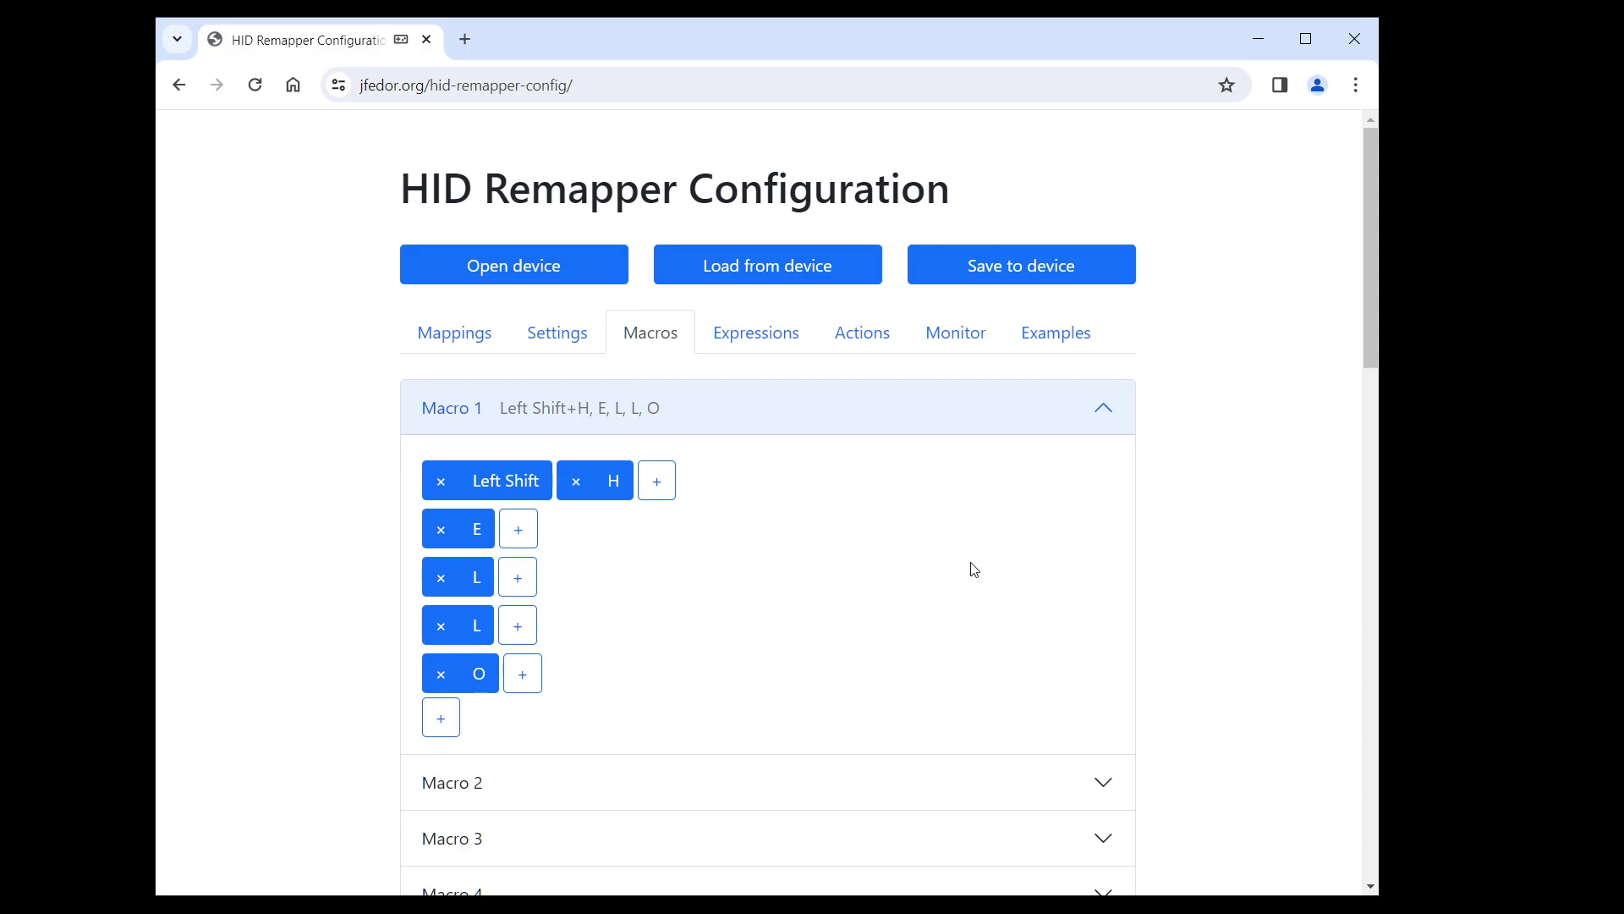
# Save the Hello macro to the device
pyautogui.click(1008, 265)
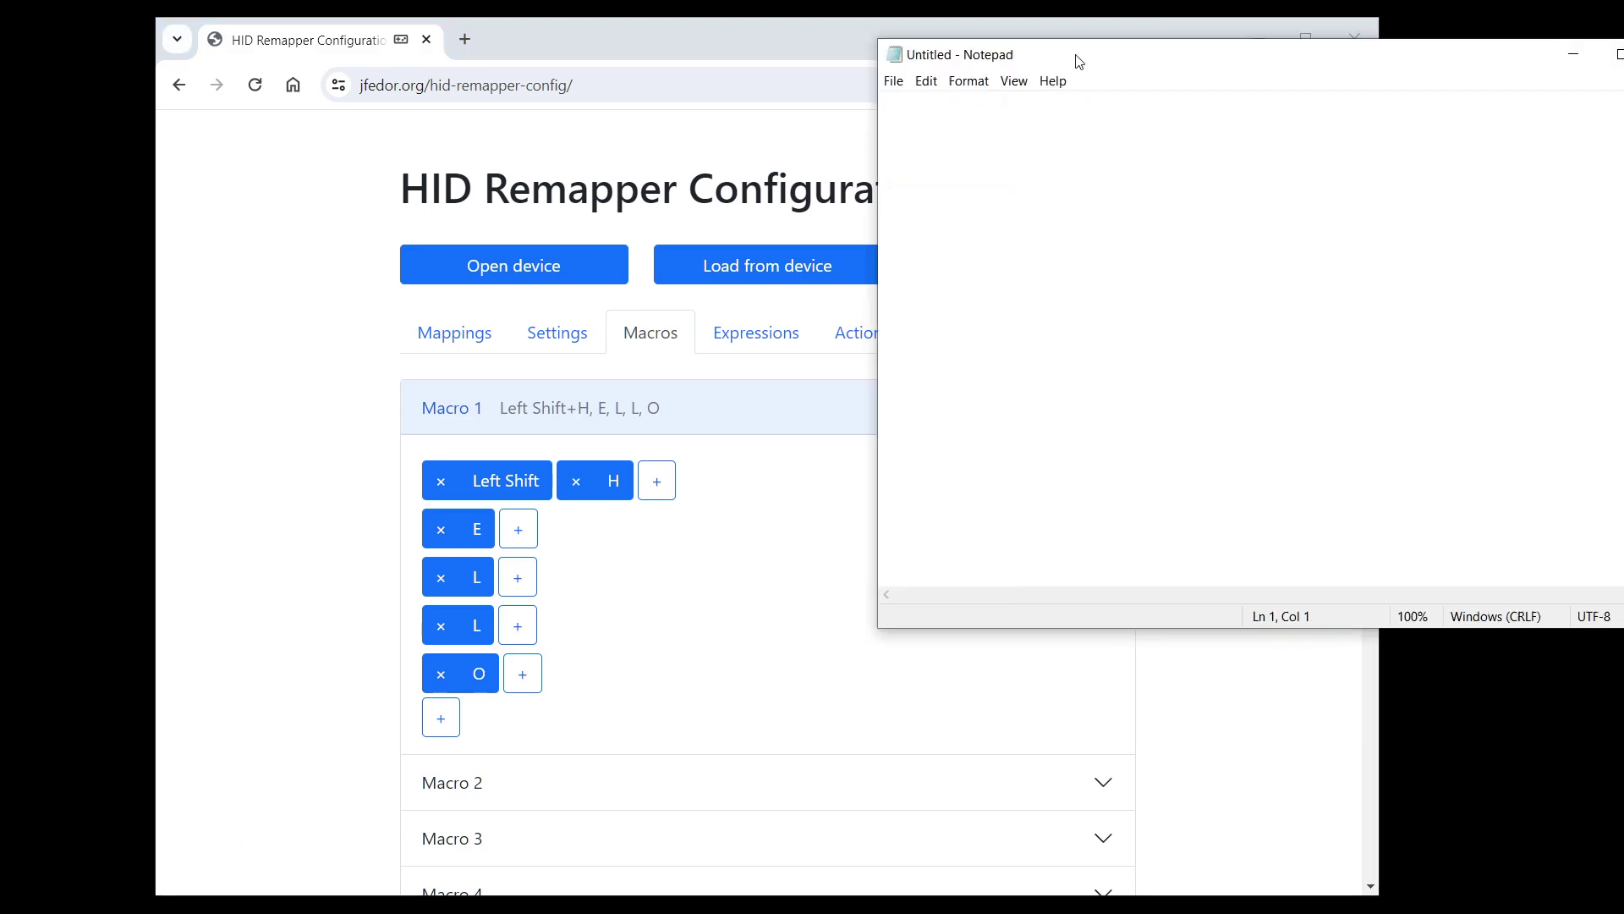
# Centre the Notepad window and trigger the macro, which types HeloHeloHelo
pyautogui.moveTo(1073, 59); pyautogui.dragTo(506, 192)
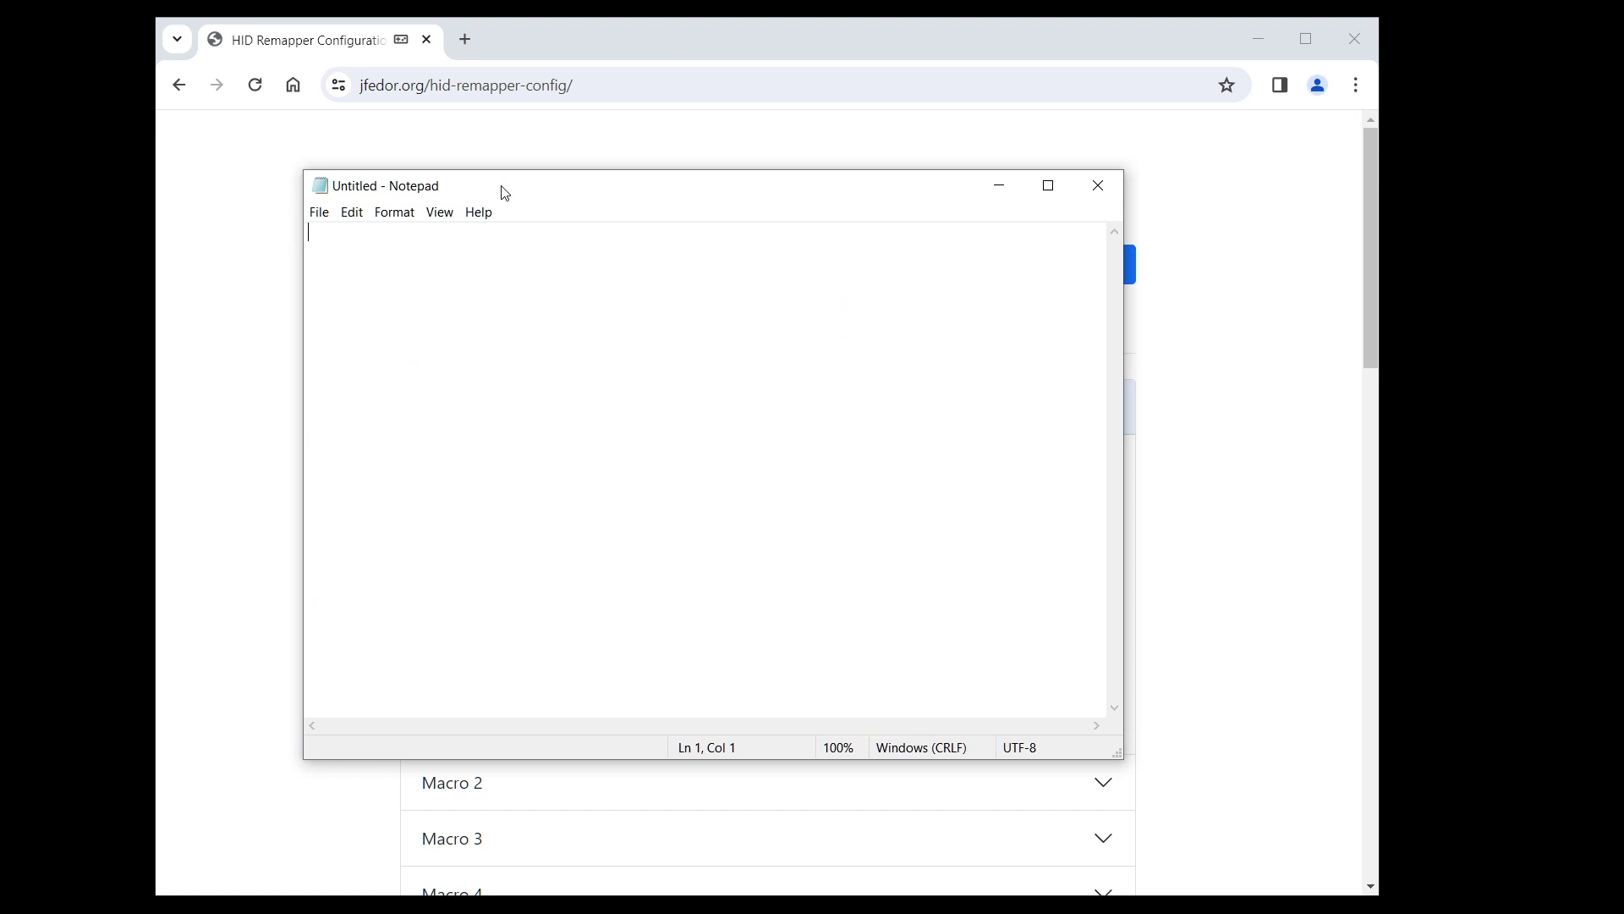
pyautogui.write('HeloHeloHelo')
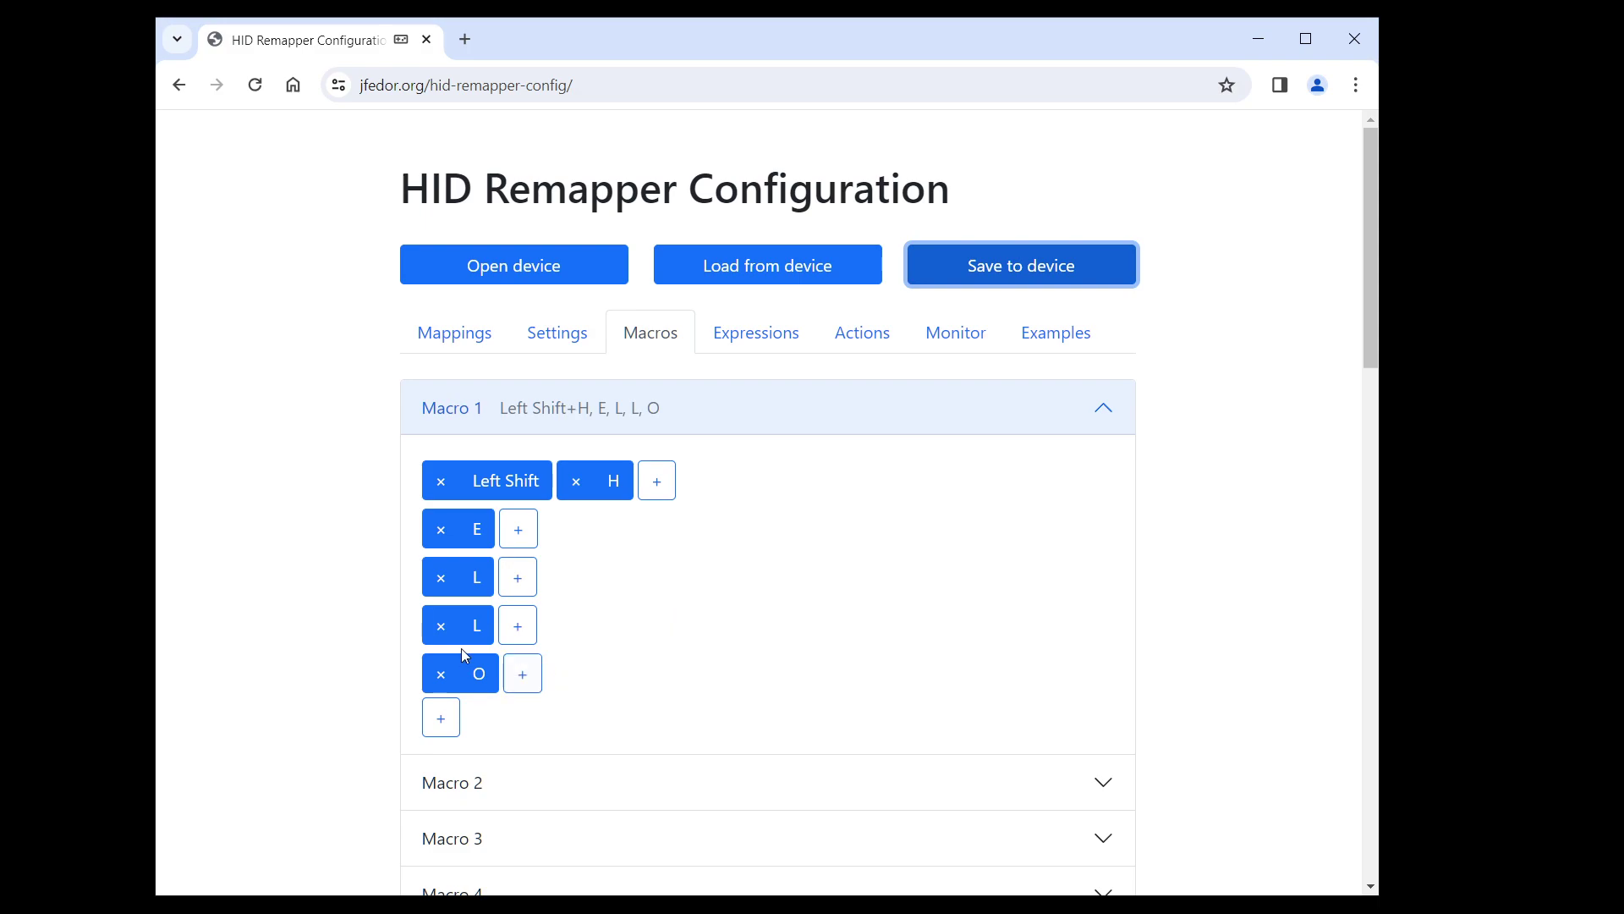
# Delete the trailing O and L steps, then add two empty steps after the first L
pyautogui.click(440, 674)
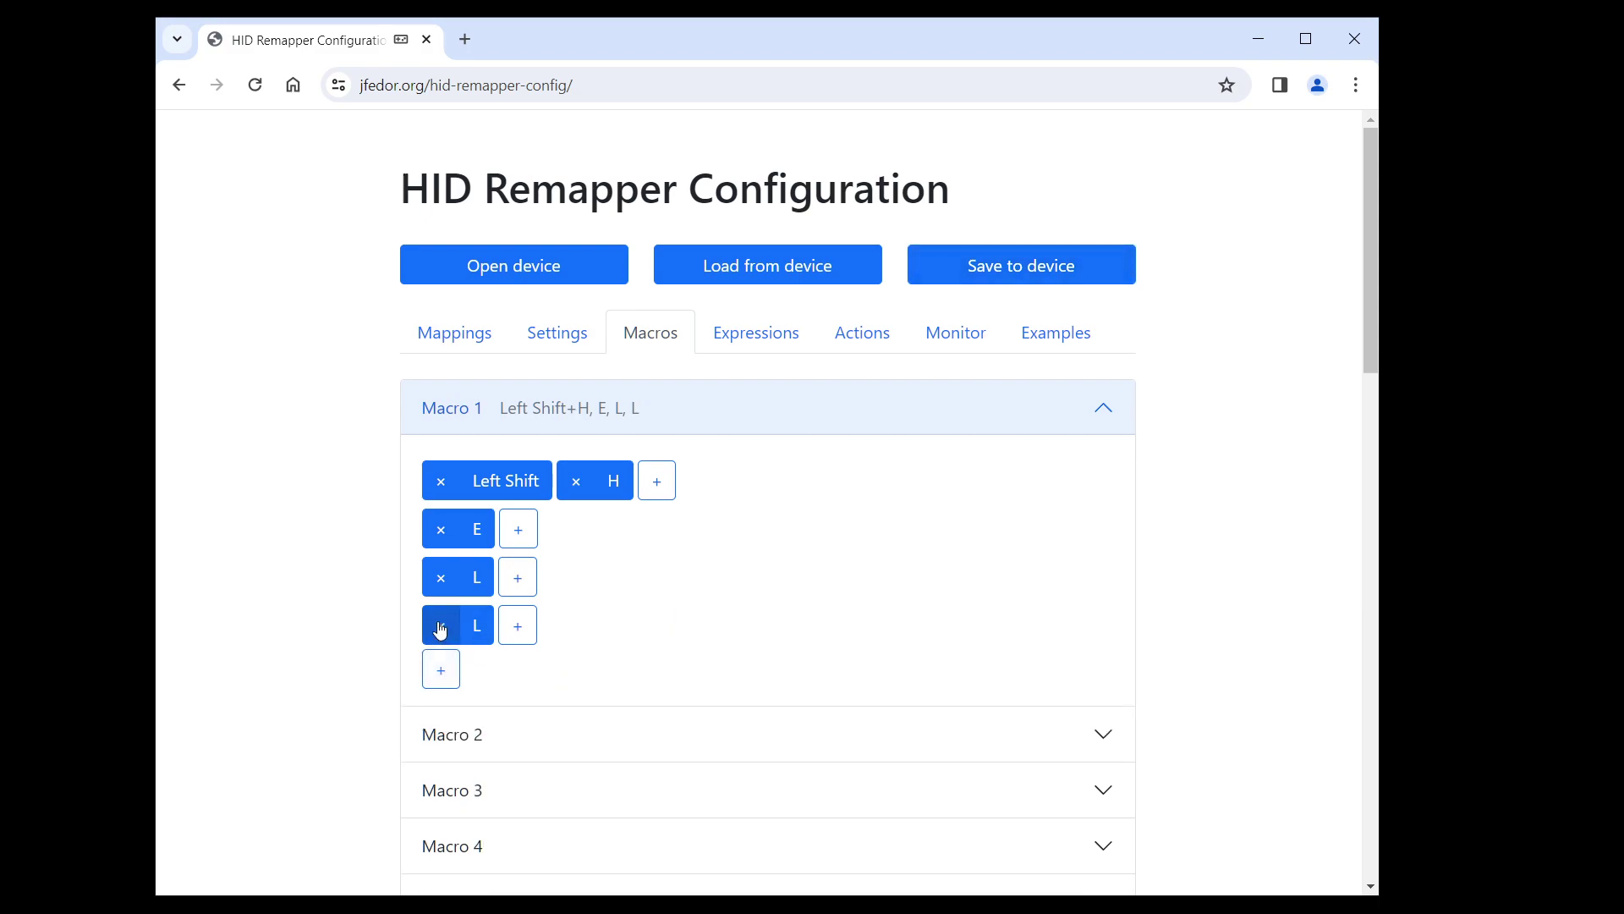
pyautogui.click(440, 626)
pyautogui.click(440, 626)
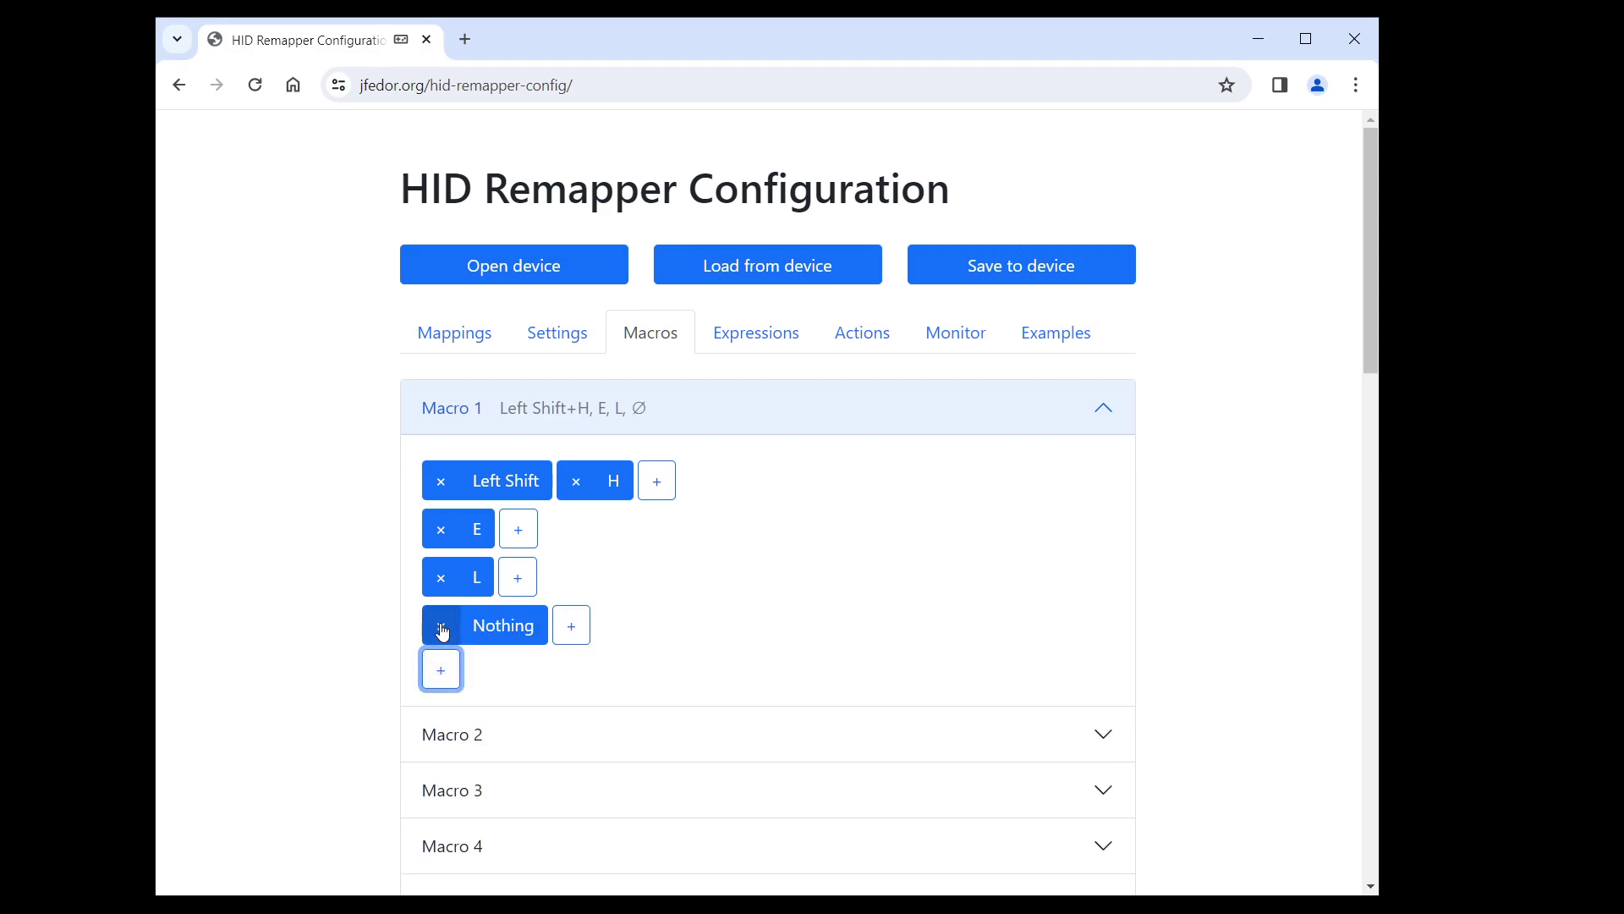
pyautogui.click(440, 676)
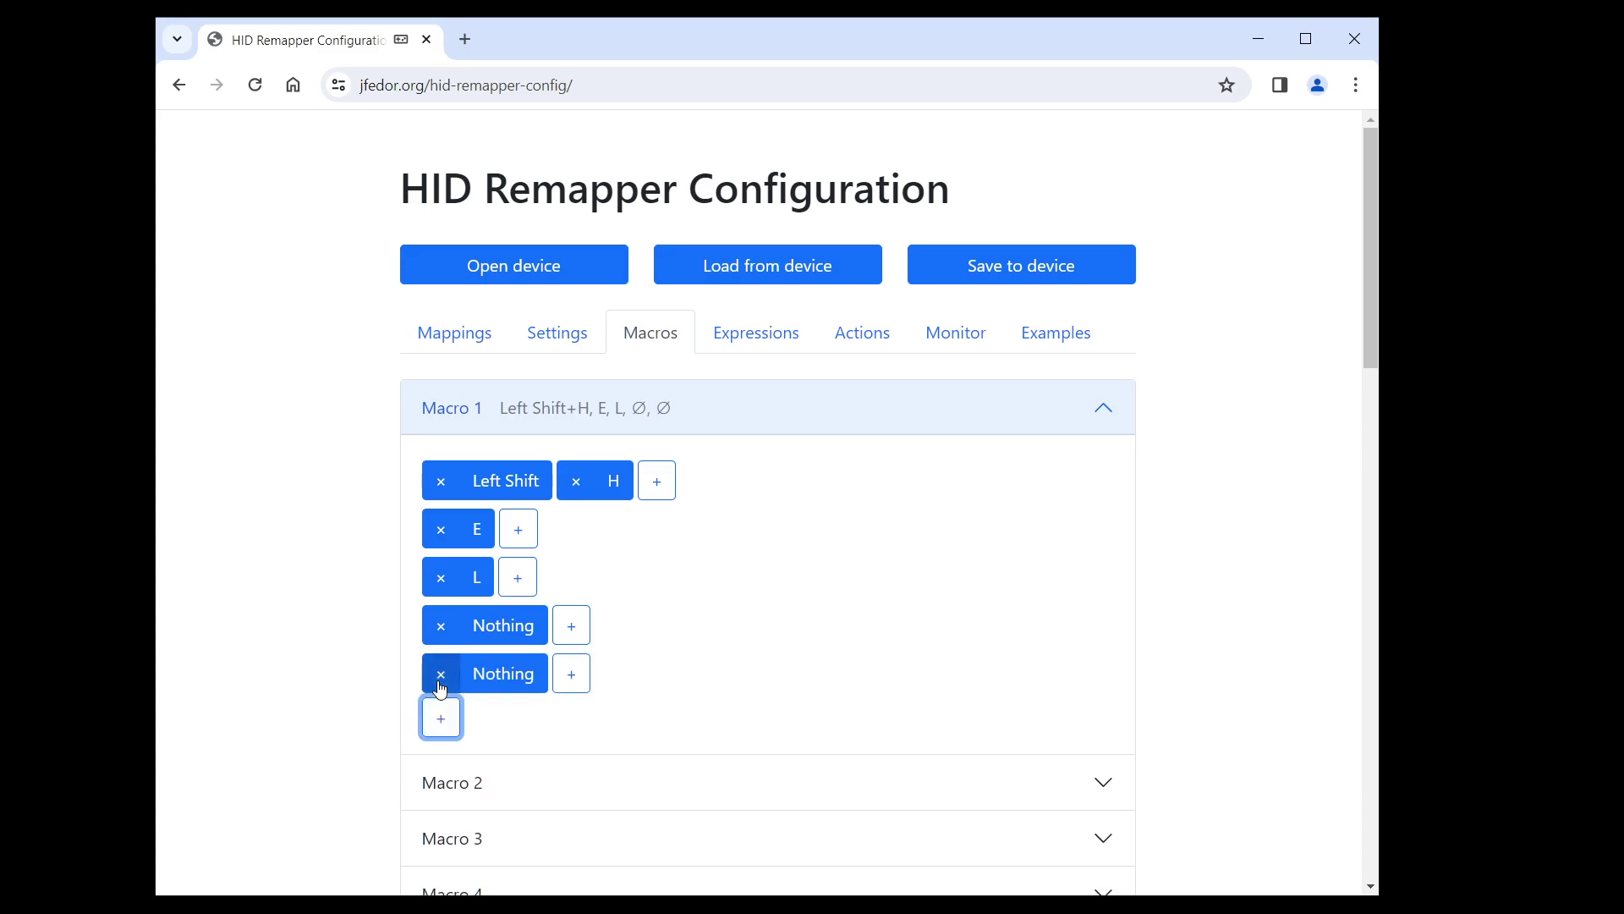
# Set the steps after the Nothing step to L and O, and save to the device
pyautogui.click(482, 675)
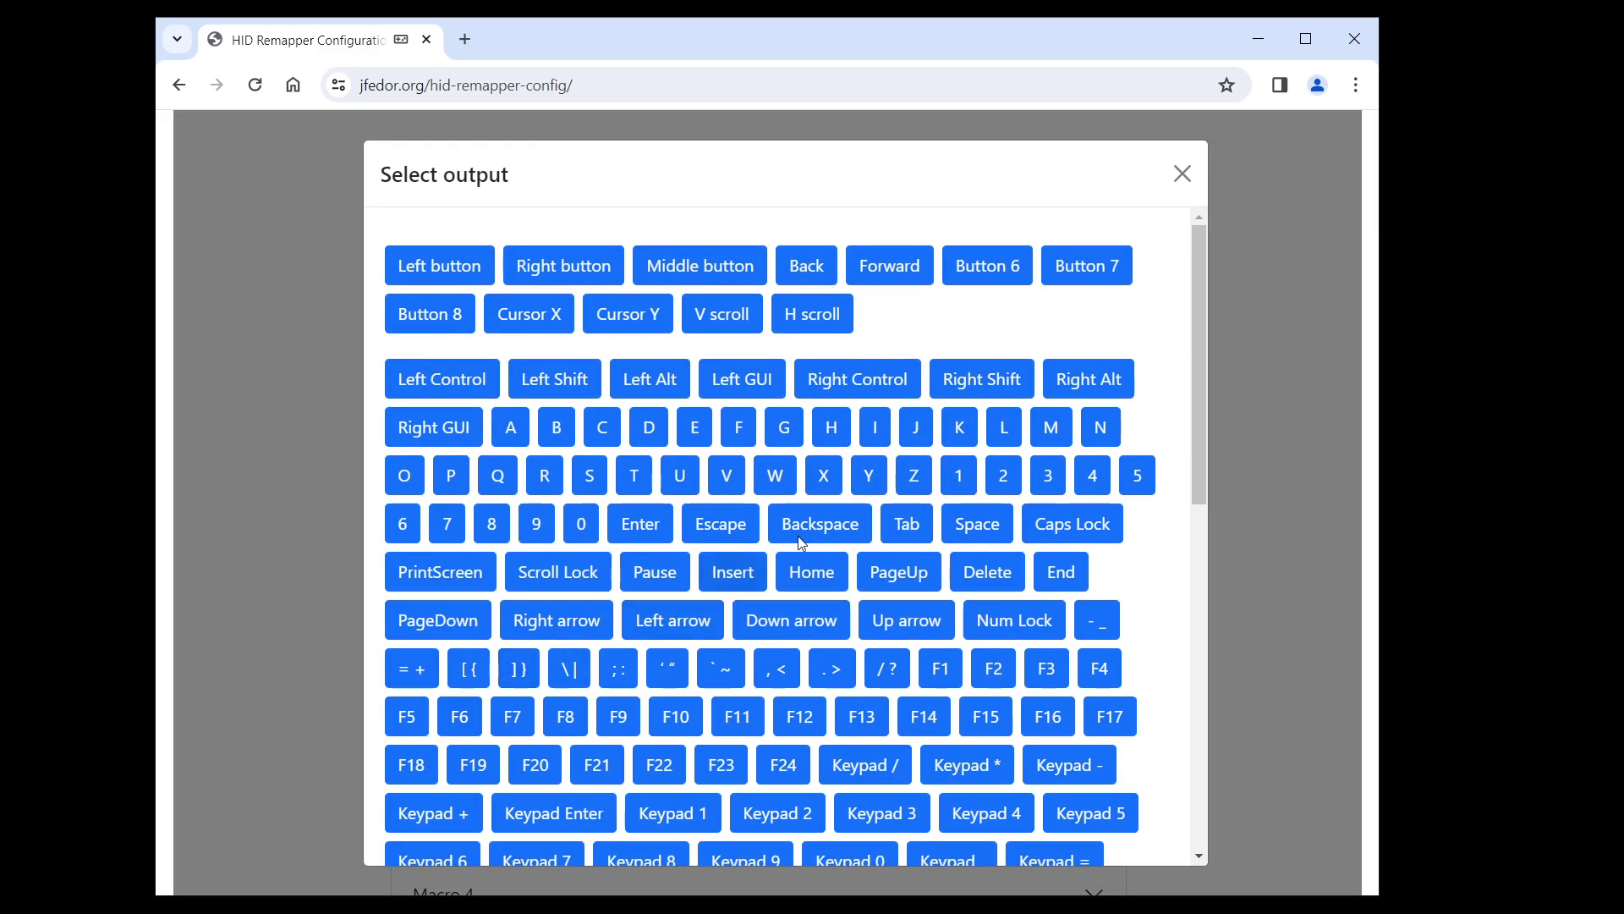
pyautogui.click(1004, 427)
pyautogui.click(439, 719)
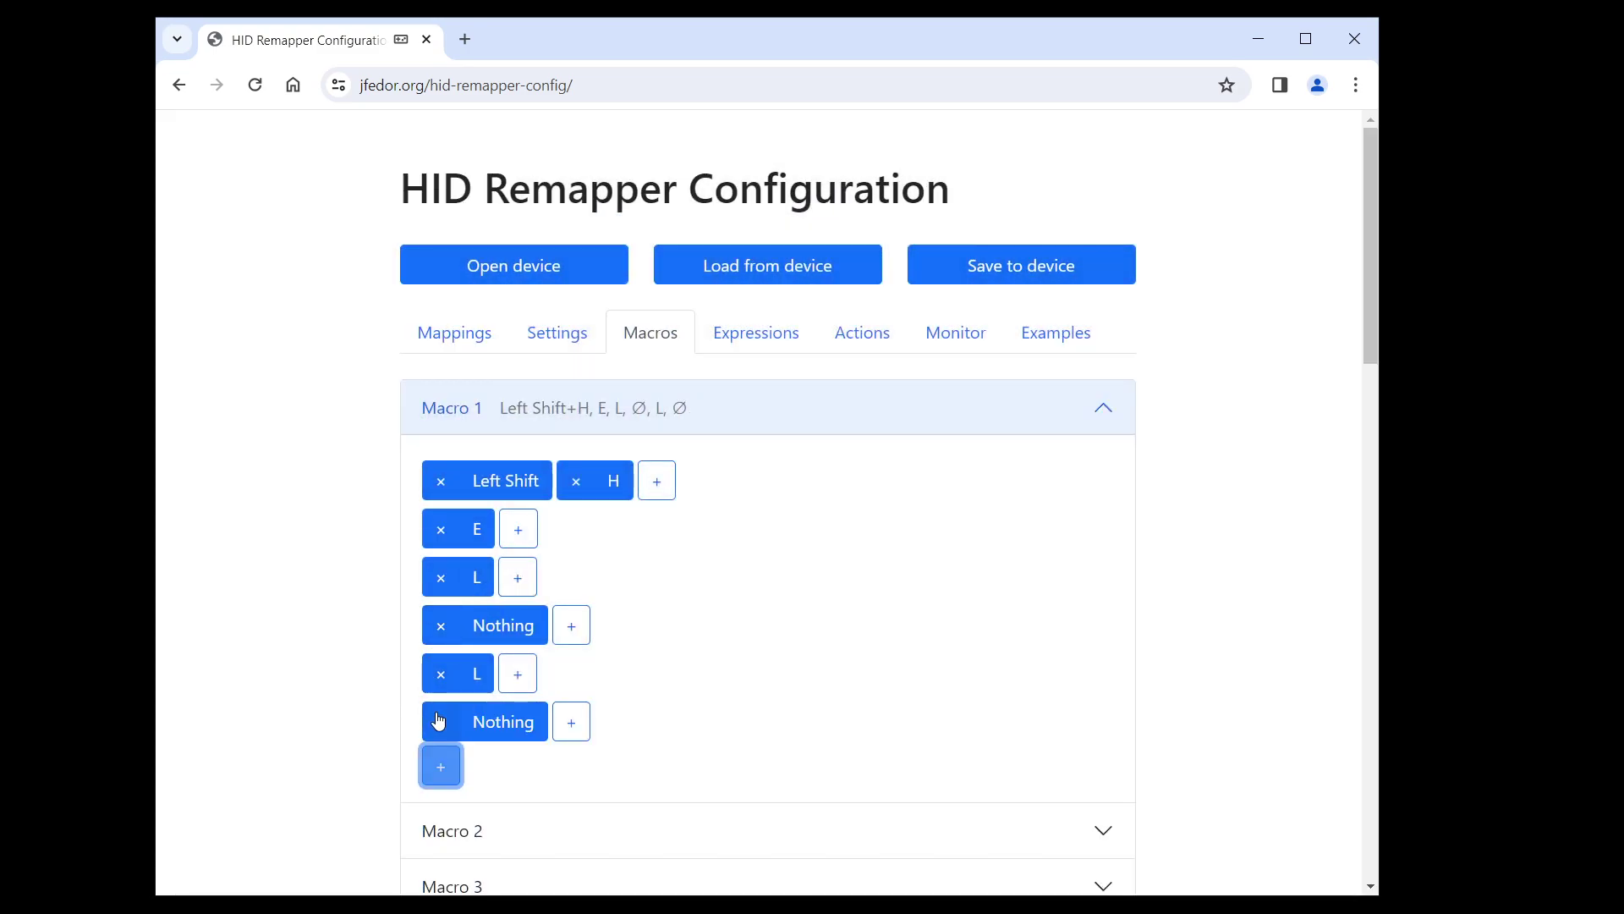
pyautogui.click(479, 721)
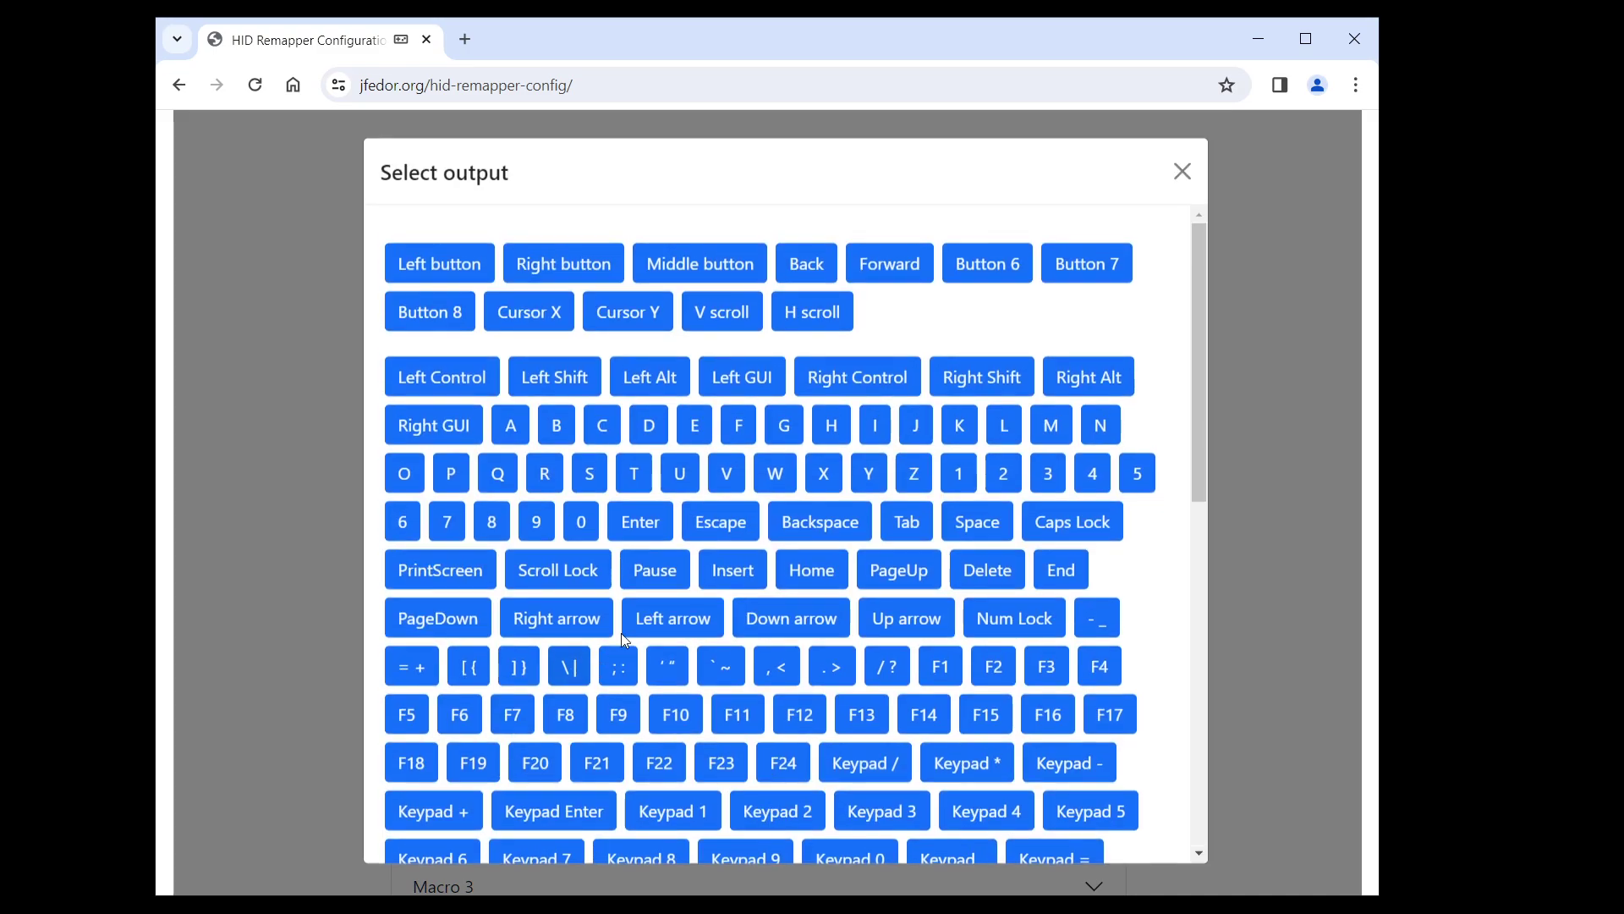
pyautogui.click(415, 475)
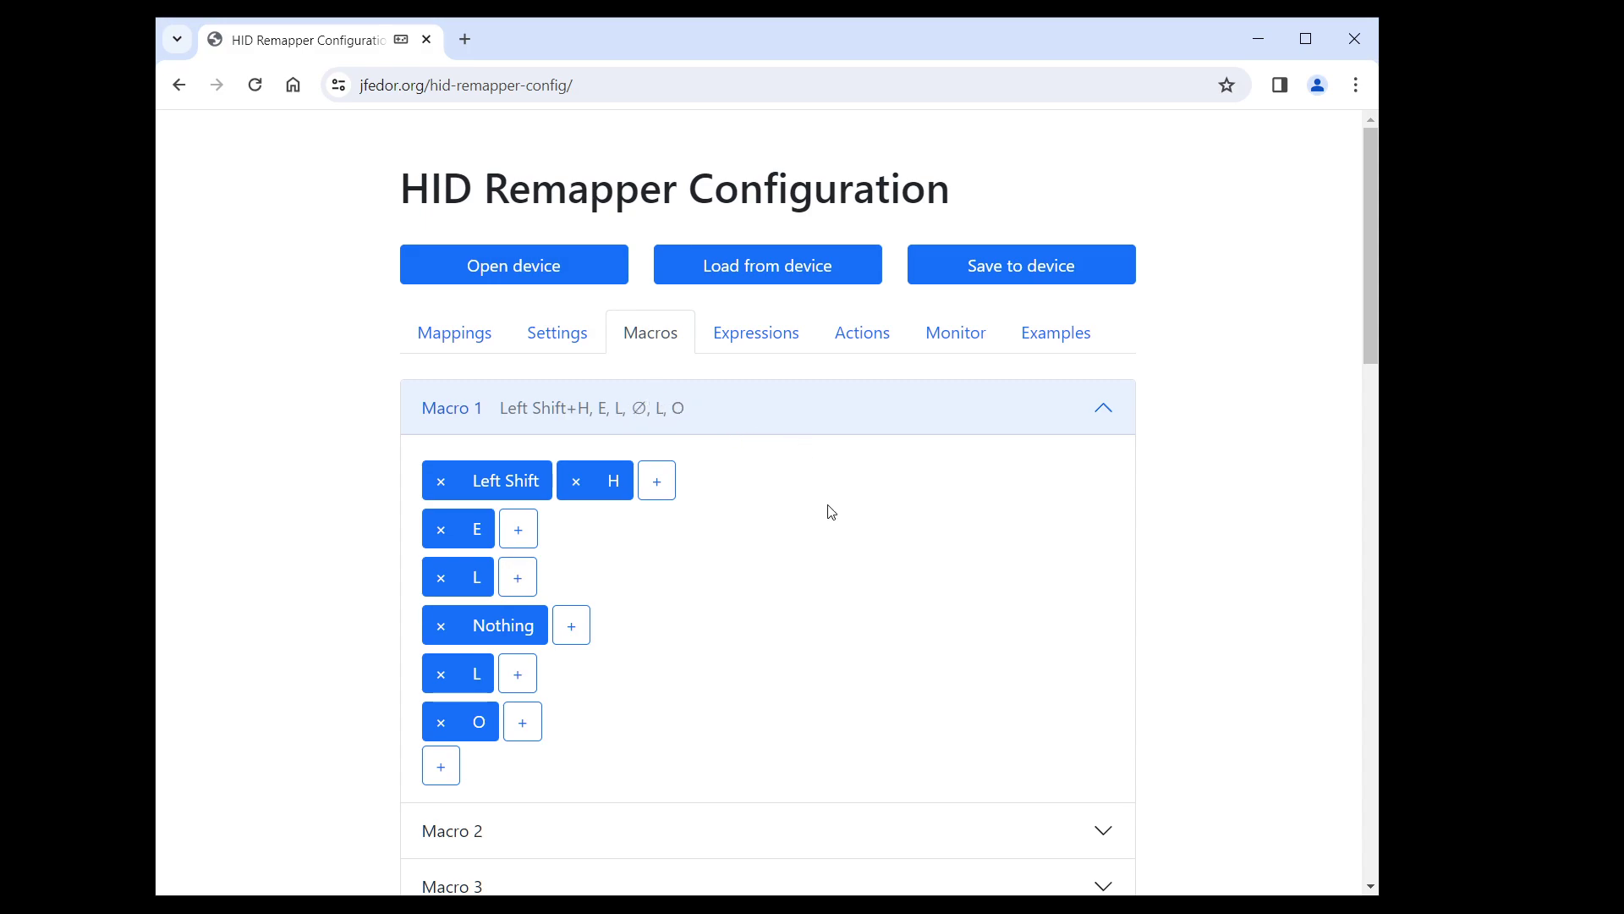
pyautogui.click(1006, 277)
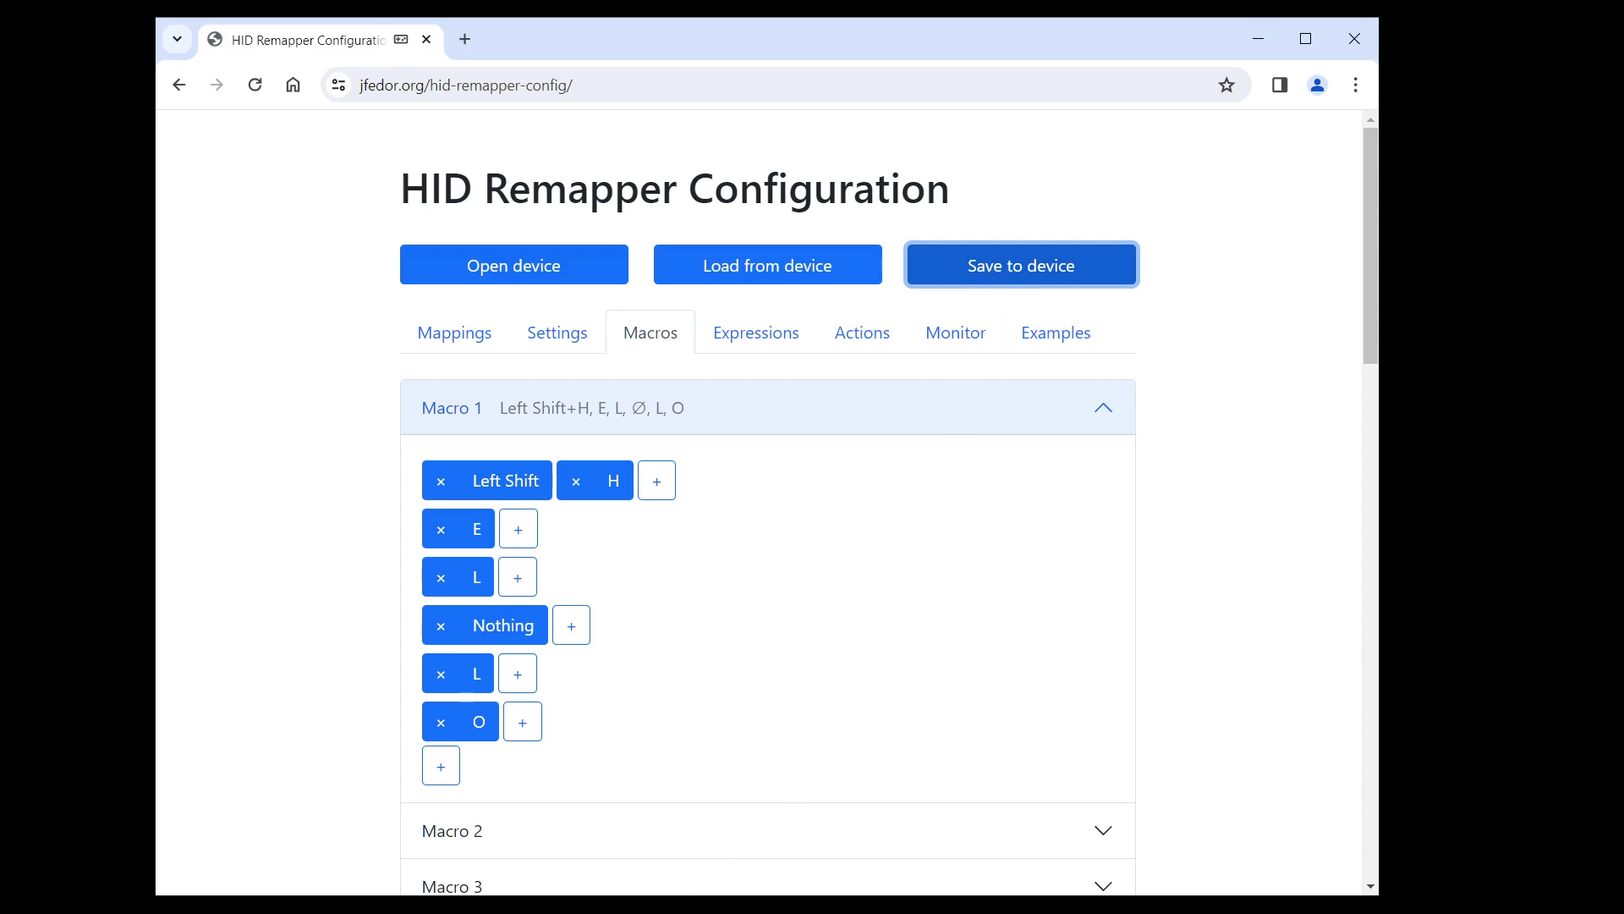
# Test the revised macro on a new Notepad line, getting HelloHelloHelloHello, then return to the browser
pyautogui.hotkey('alt', 'Tab')
pyautogui.press('Return')
pyautogui.press('Return')
pyautogui.press('Return')
pyautogui.press('Return')
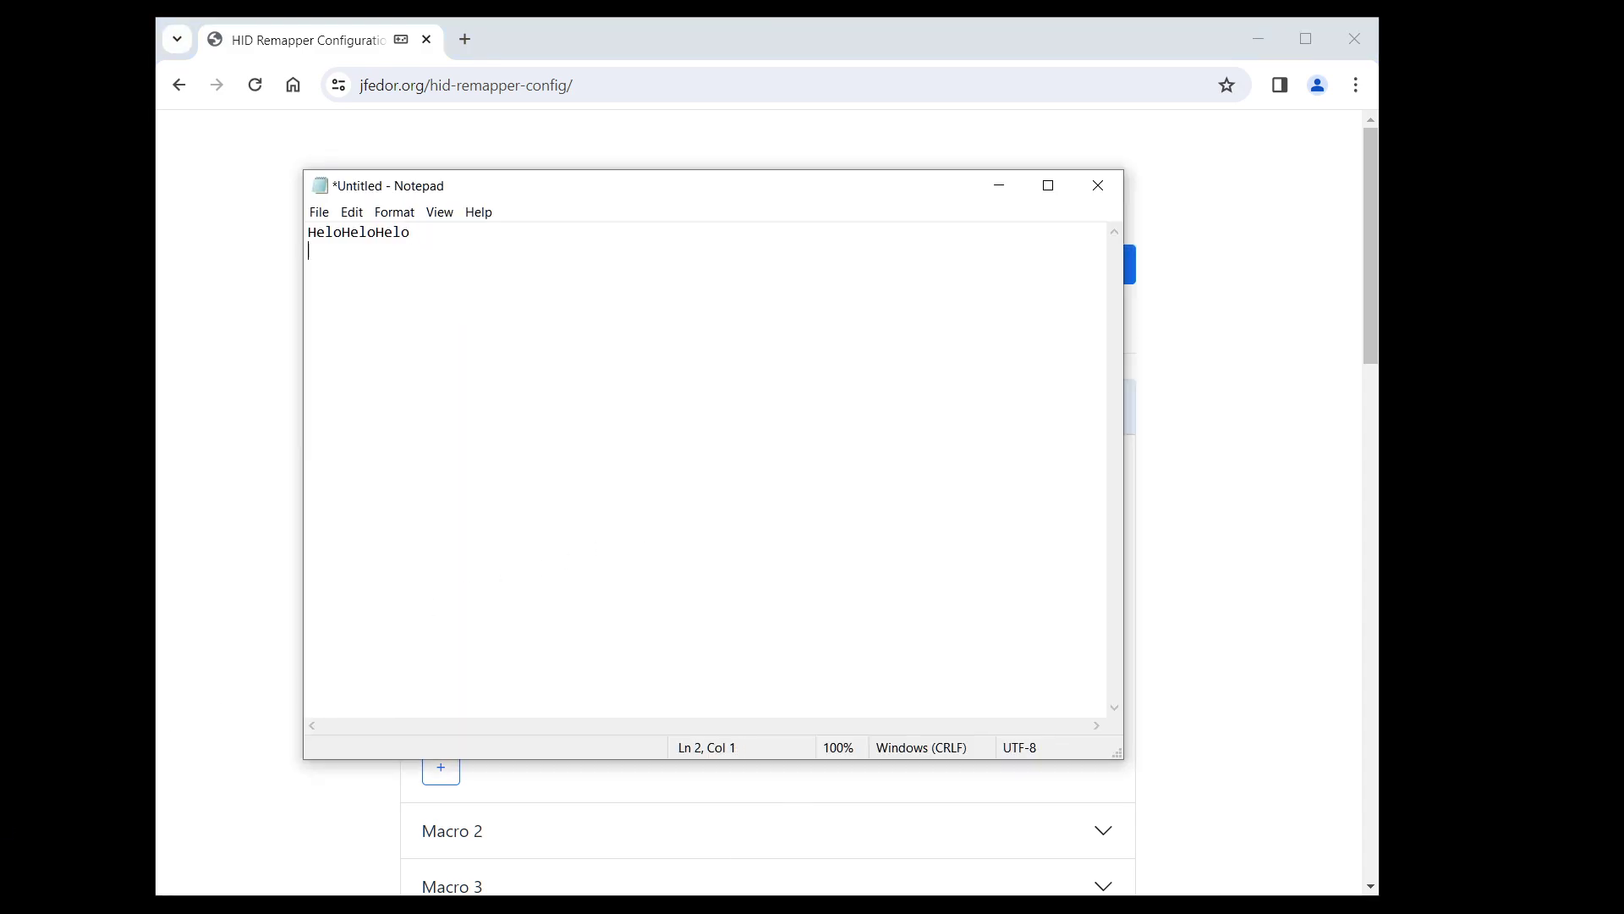
pyautogui.write('HelloHelloHelloHello')
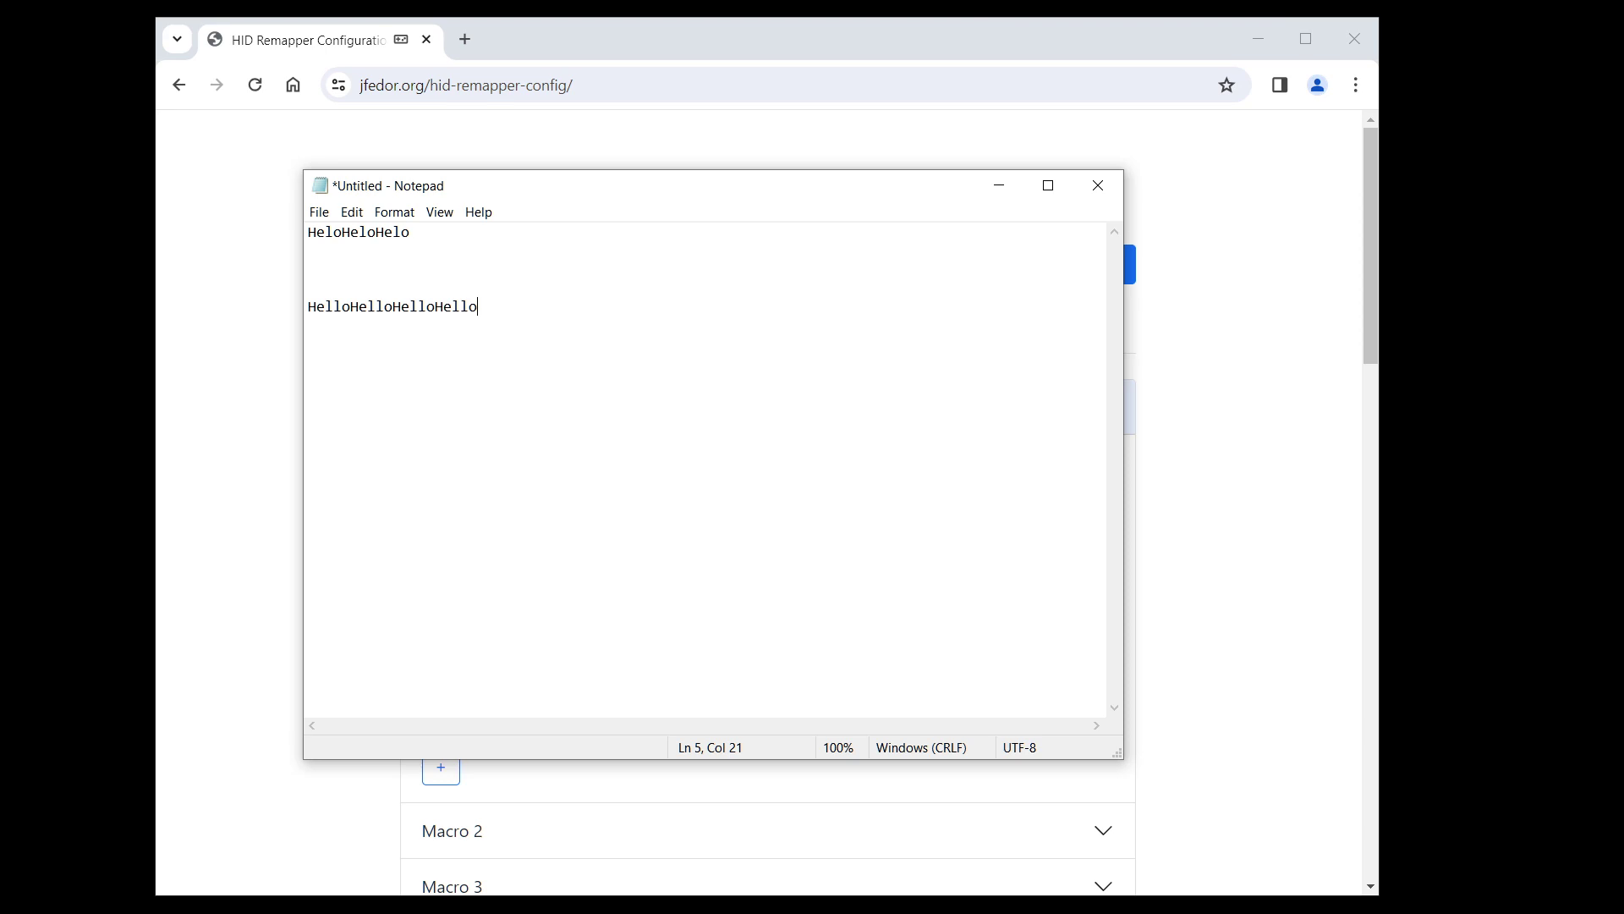
pyautogui.click(1219, 610)
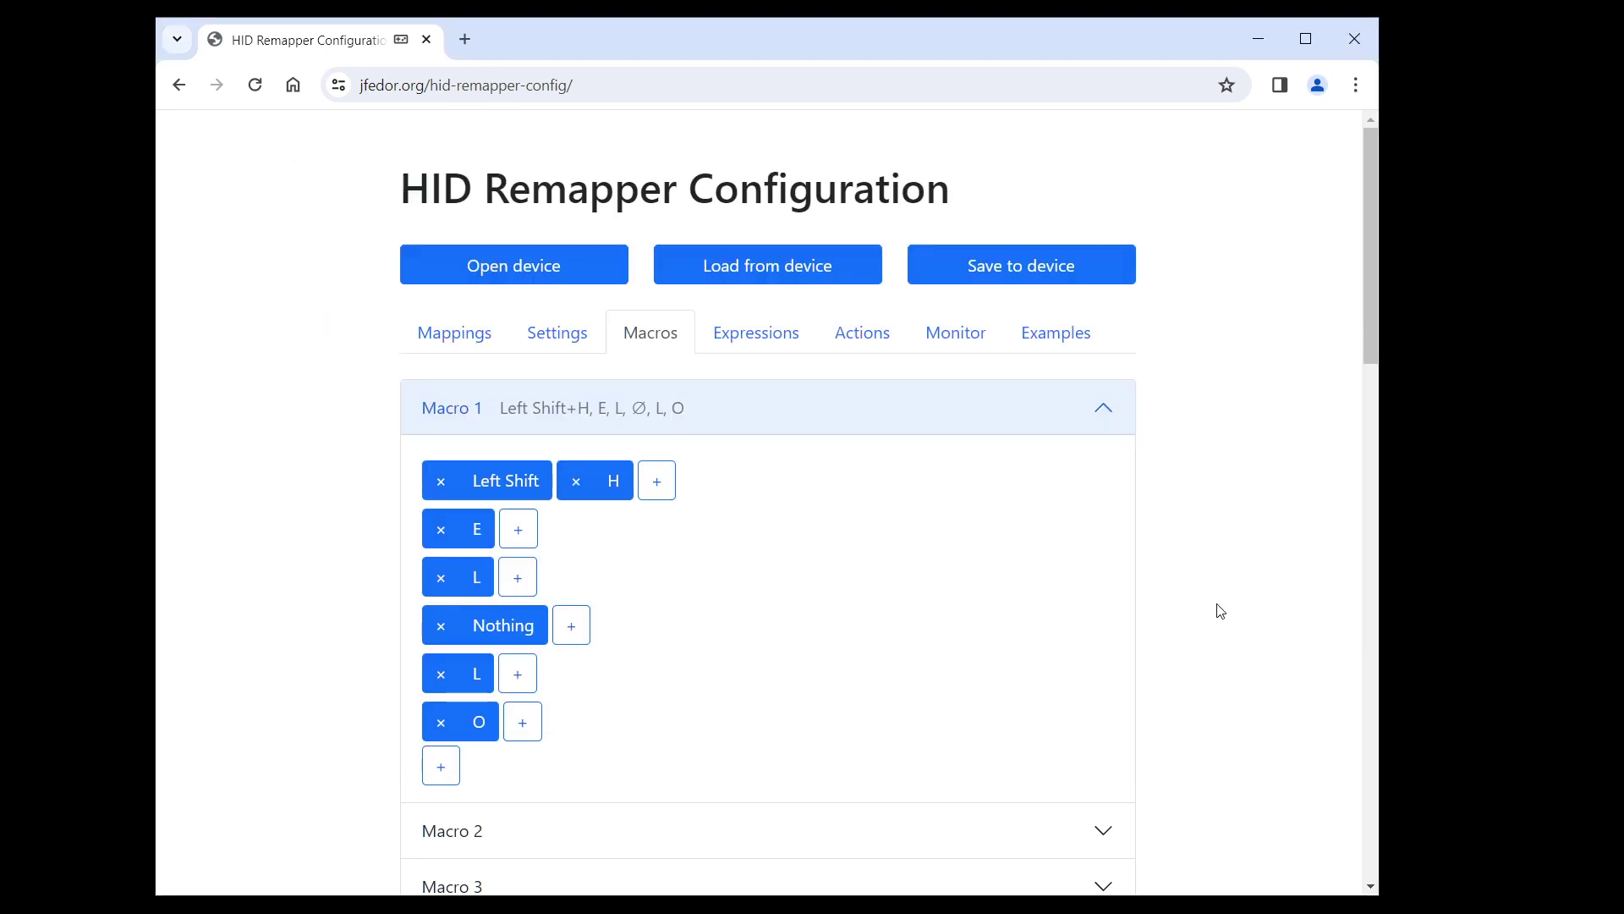
# Change the macro step duration in Settings to 100 ms and save it to the device
pyautogui.click(557, 342)
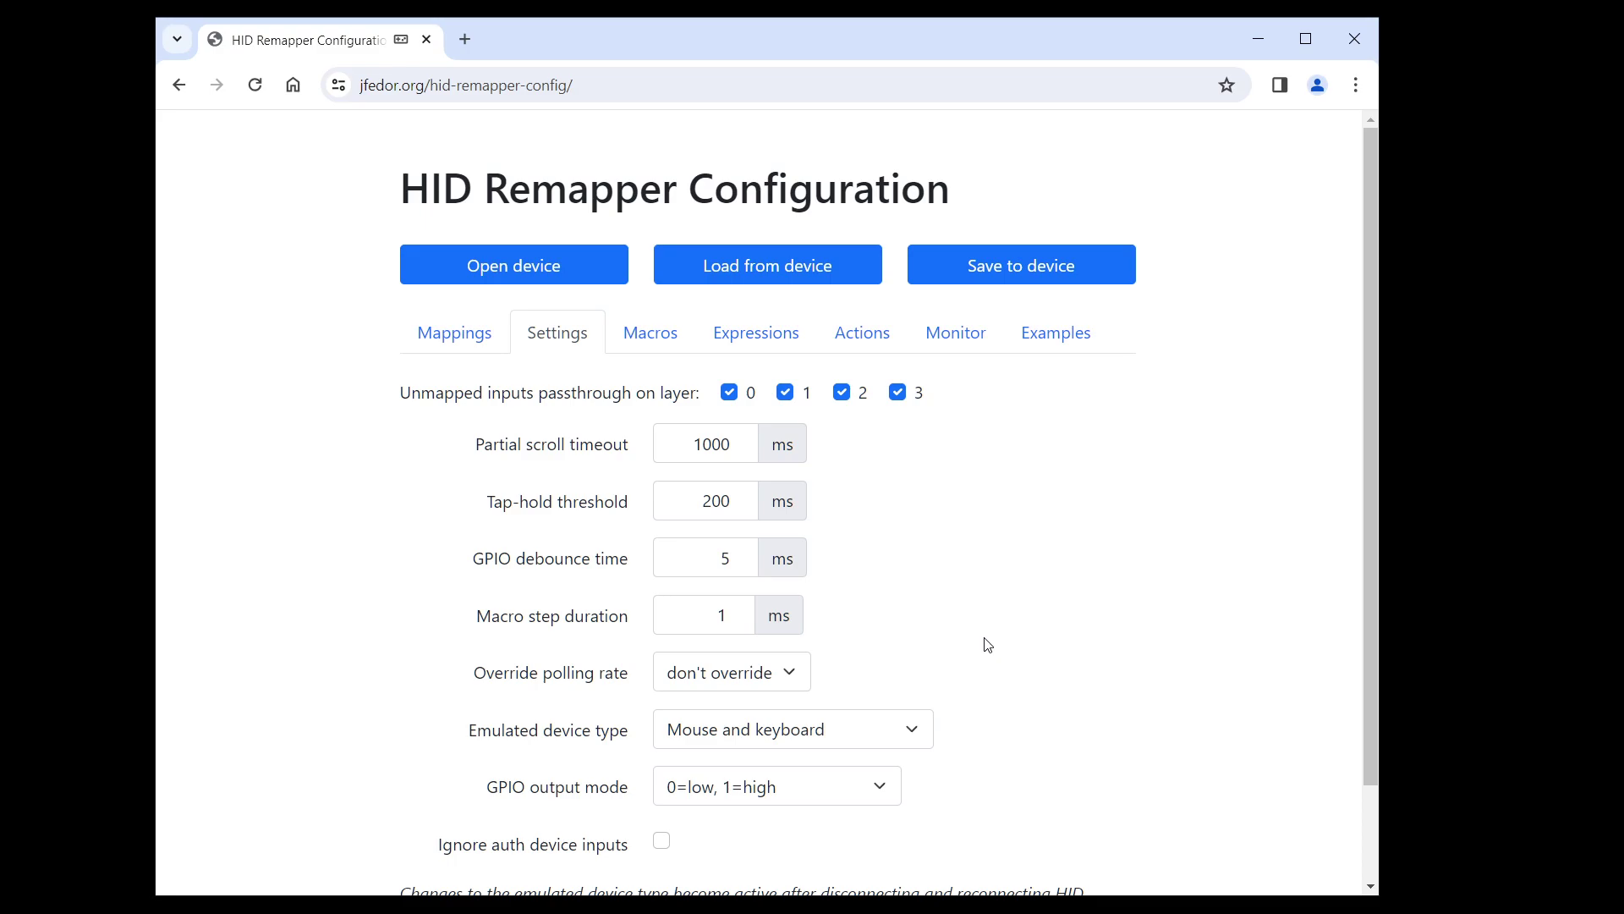
pyautogui.doubleClick(722, 615)
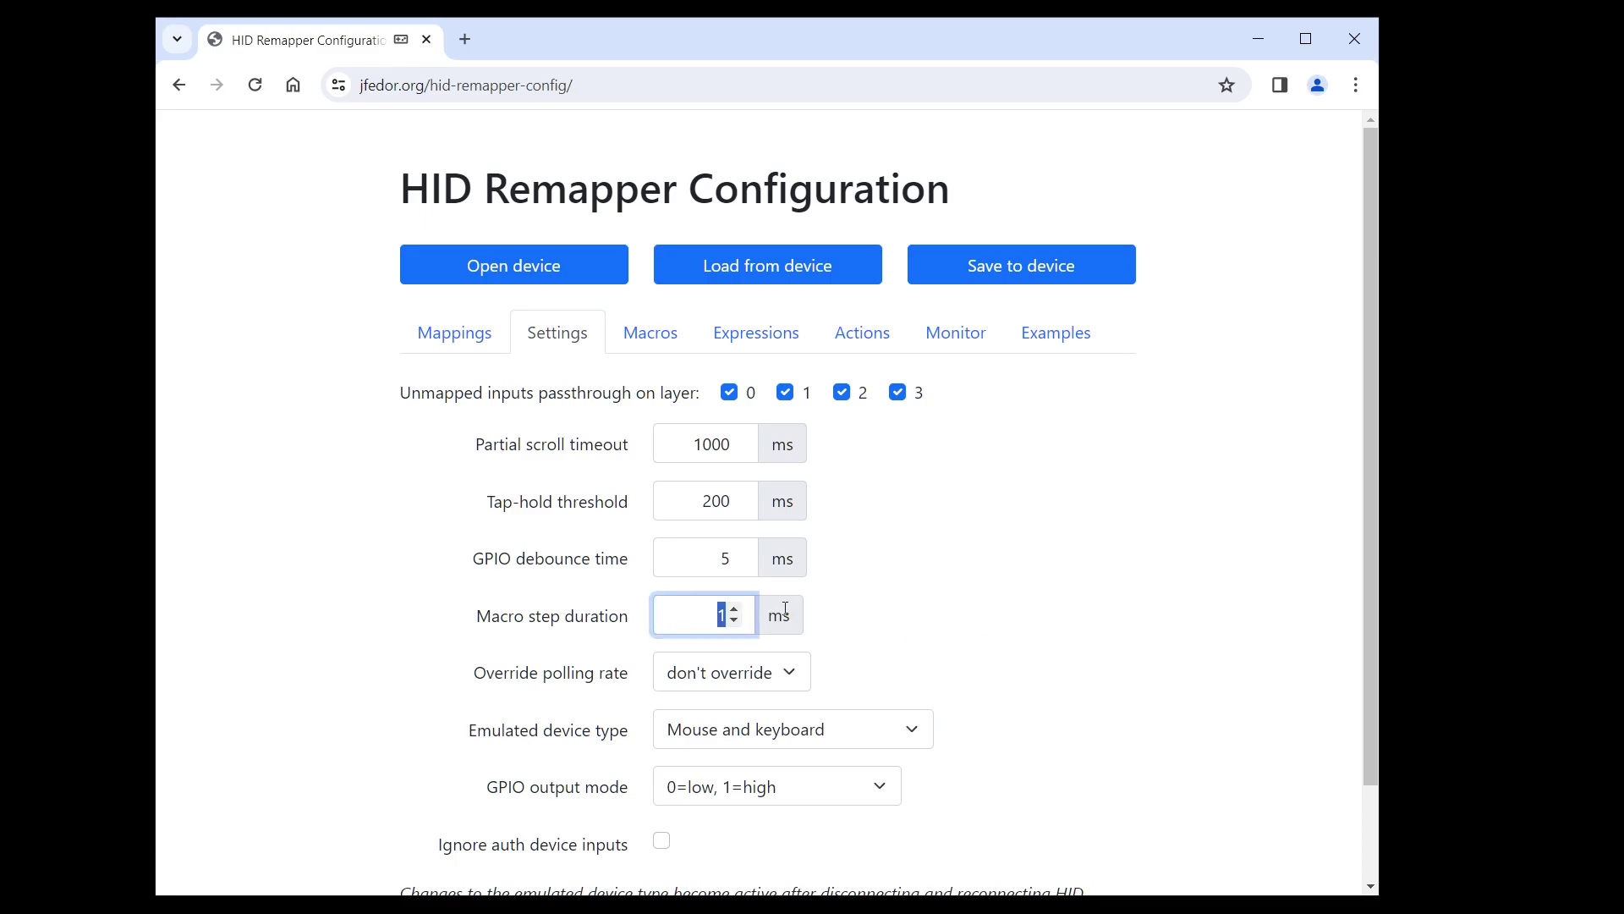
pyautogui.write('100')
pyautogui.click(647, 332)
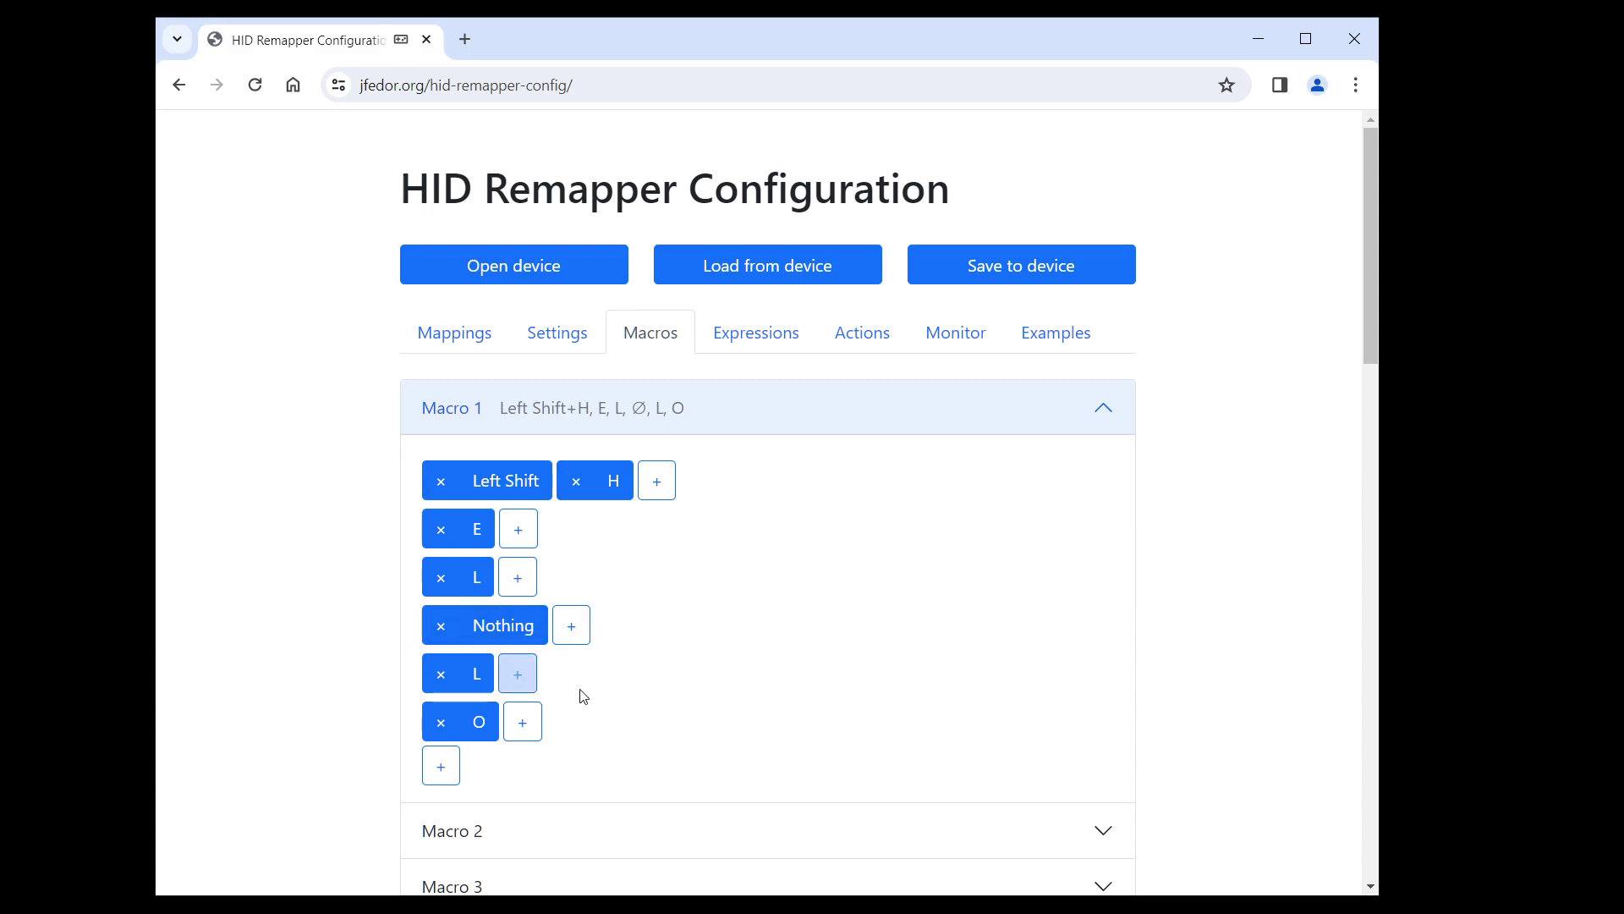
pyautogui.click(540, 332)
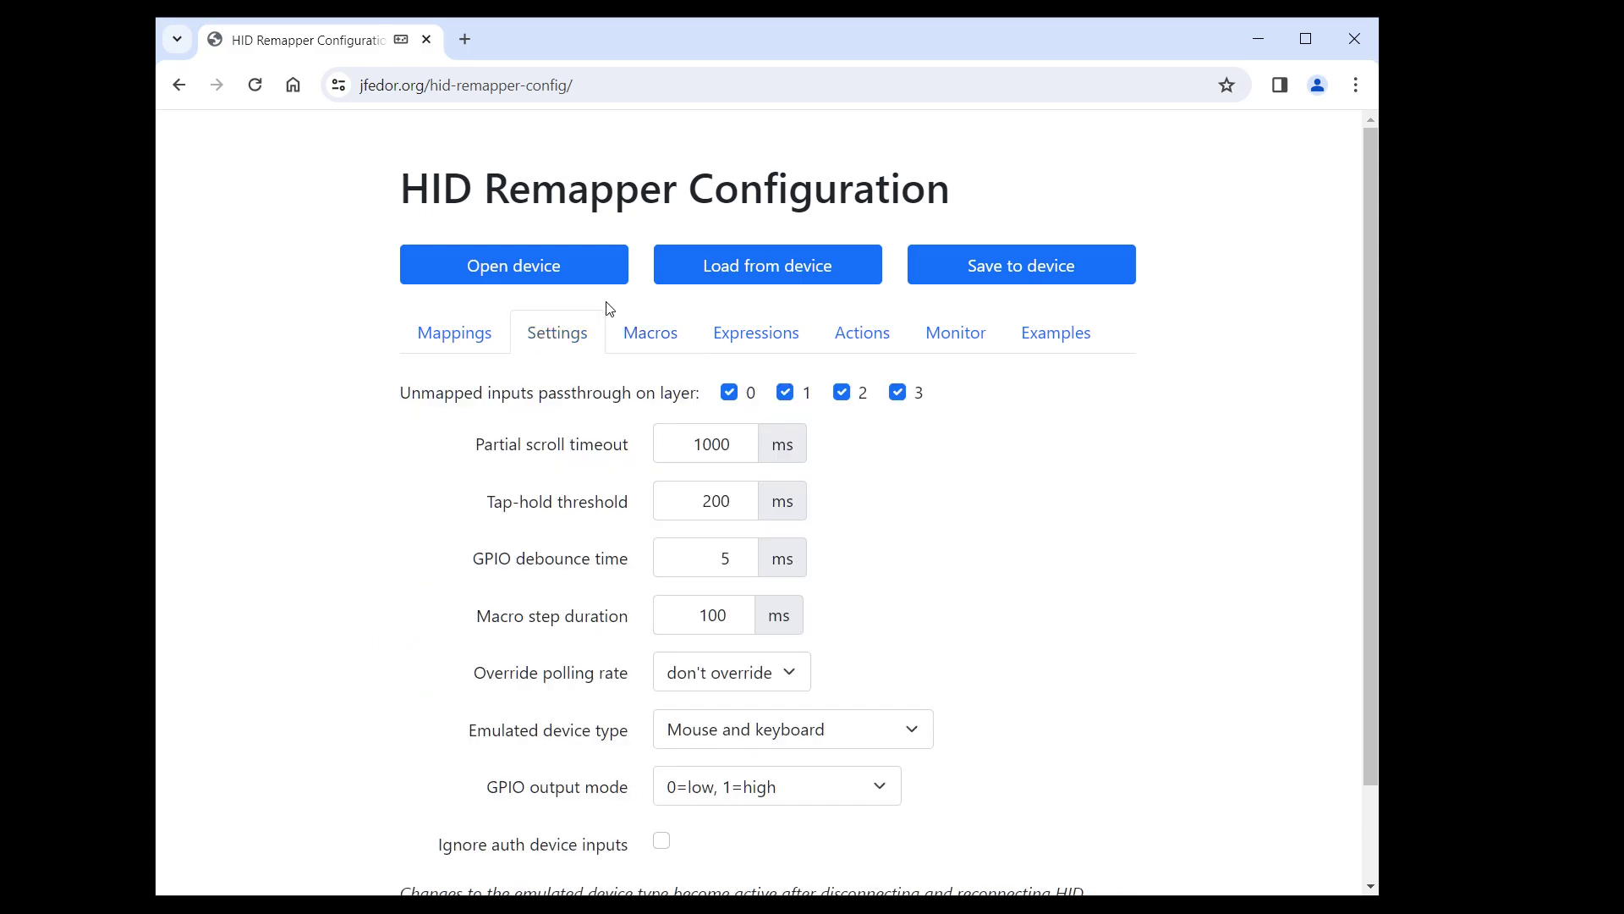
pyautogui.click(991, 270)
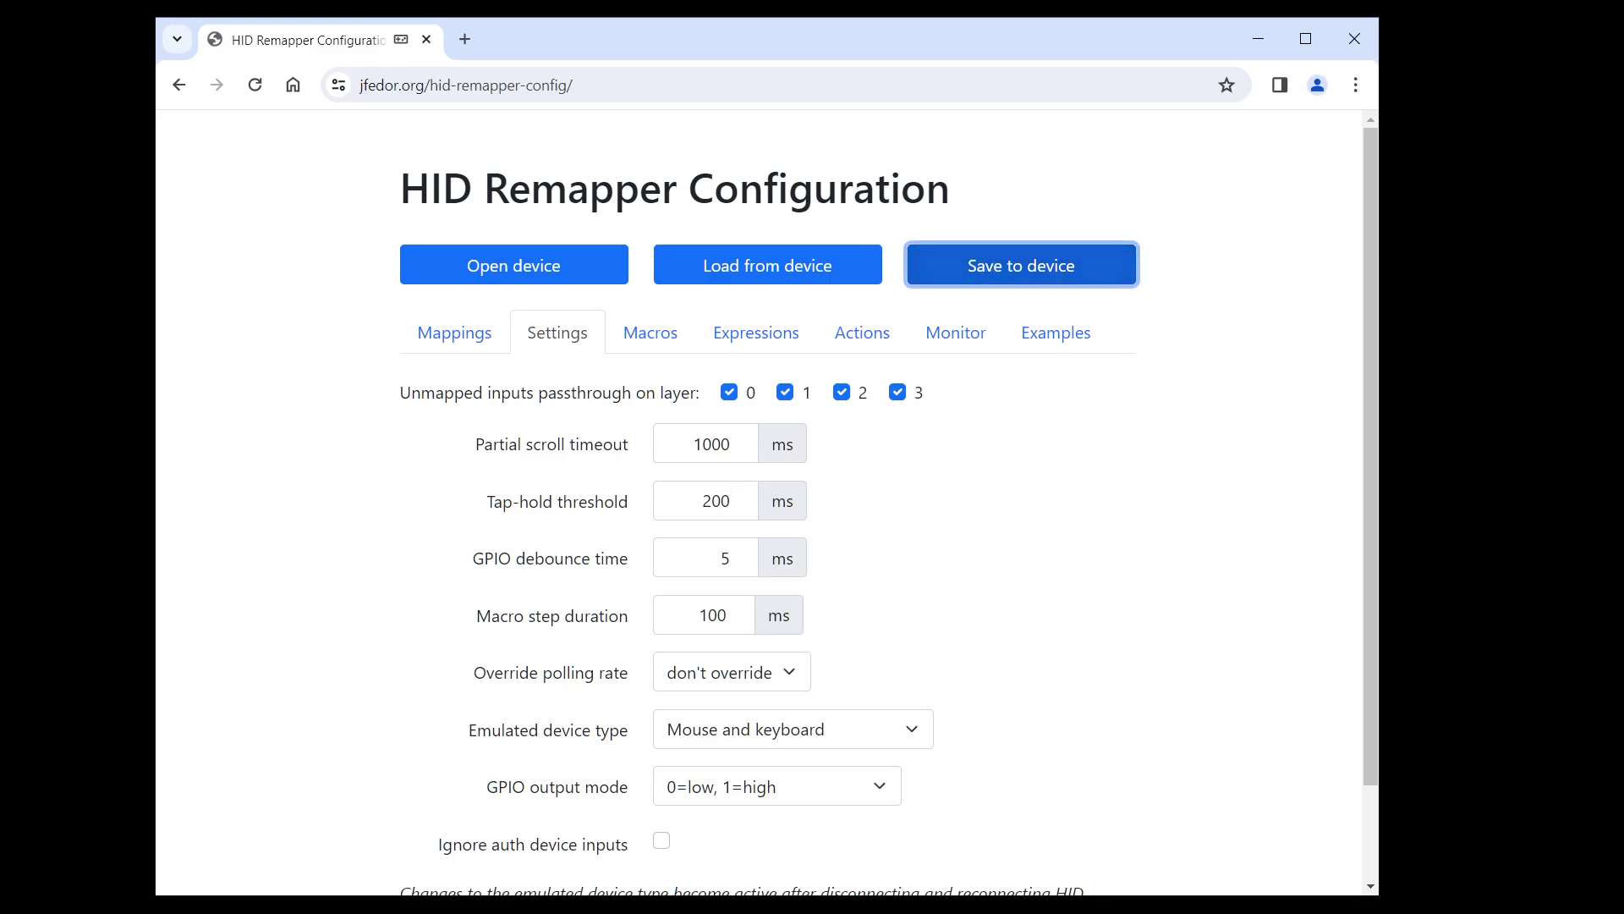
# On a fresh Notepad line, trigger the macro three times to type HelloHelloHello
pyautogui.hotkey('alt', 'Tab')
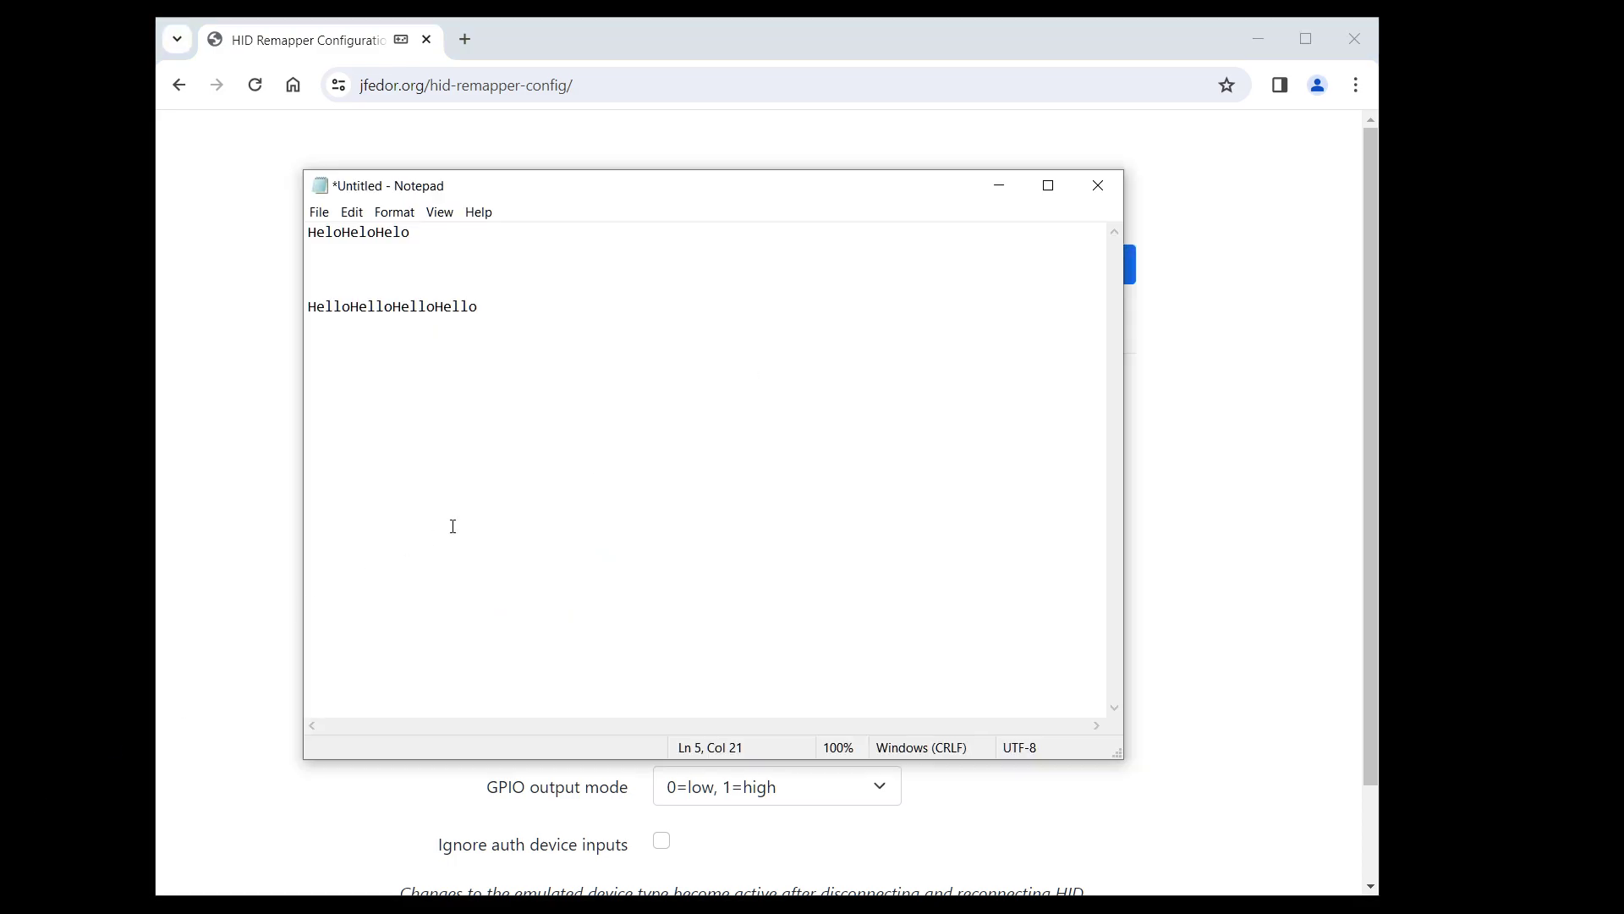
pyautogui.press('Return')
pyautogui.press('Return')
pyautogui.press('Return')
pyautogui.write('HelloHelloHello')
# Change the macro step duration from 100 to 256 ms and save it to the device
pyautogui.click(1192, 517)
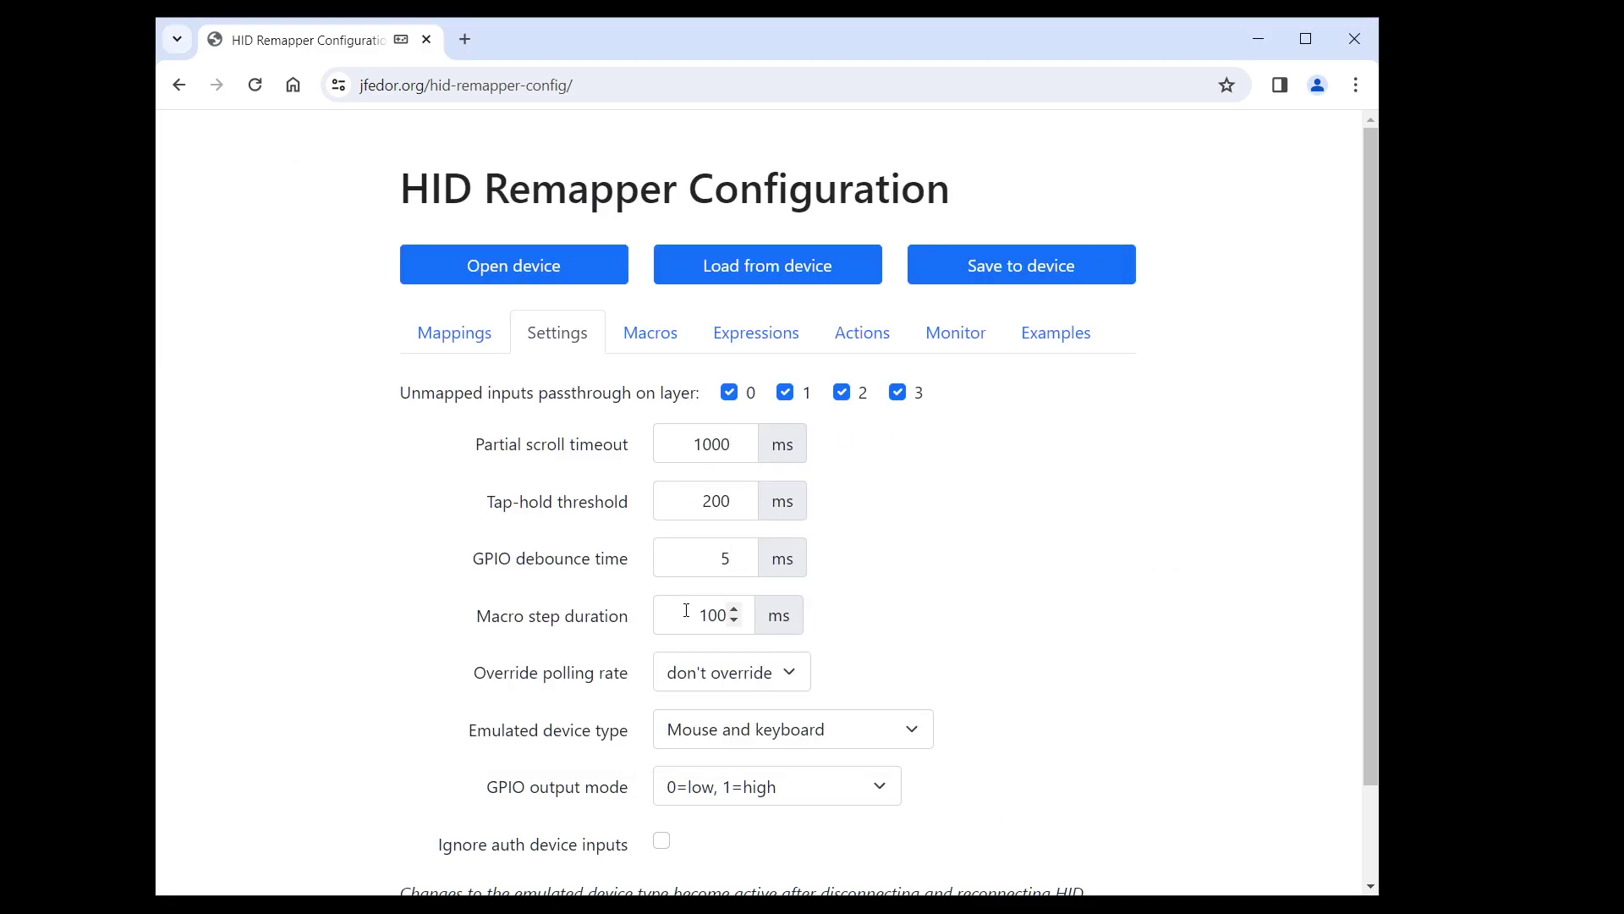
pyautogui.moveTo(686, 610); pyautogui.dragTo(775, 620)
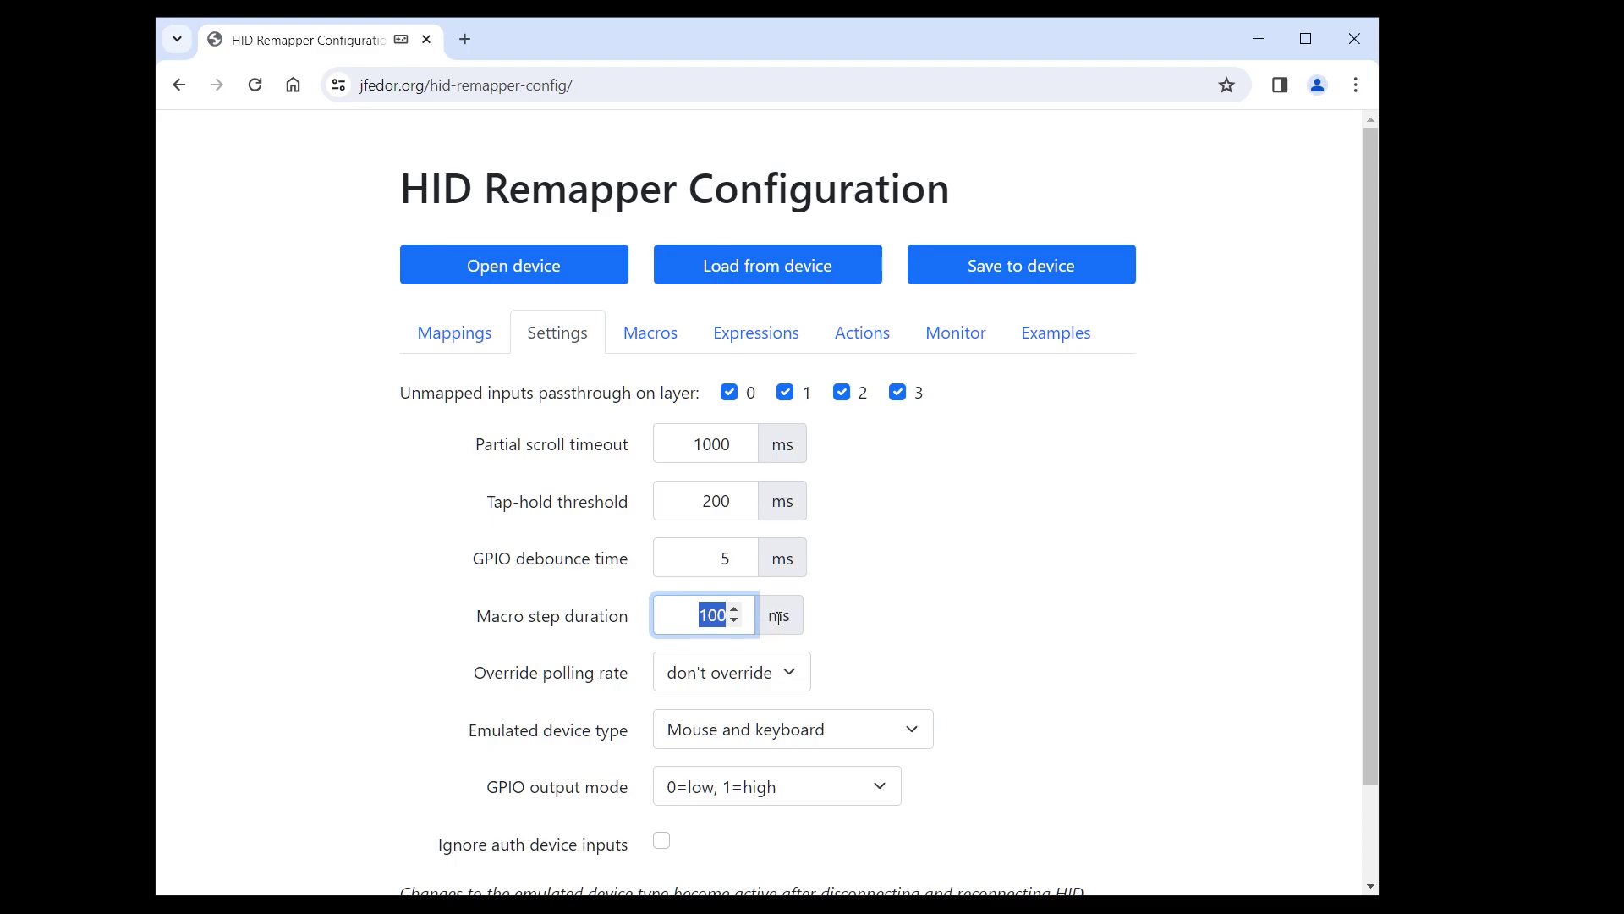
pyautogui.write('256')
pyautogui.click(954, 282)
# Test the macro on a fresh line in Notepad, producing HelloHello
pyautogui.hotkey('alt', 'Tab')
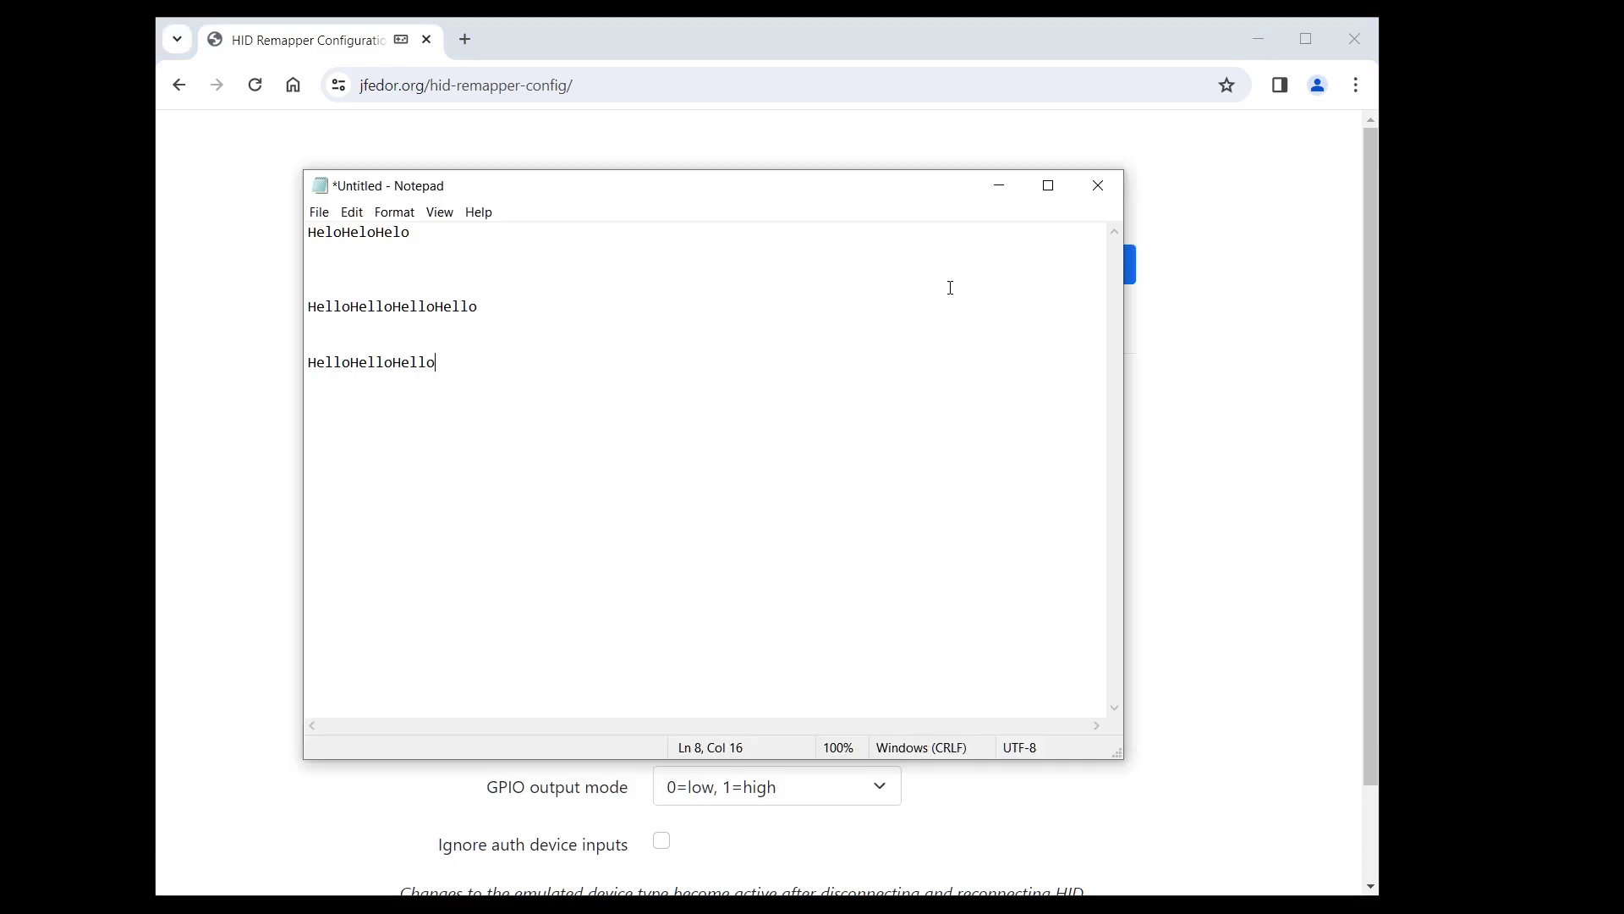
pyautogui.press('Return')
pyautogui.press('Return')
pyautogui.press('Return')
pyautogui.write('HelloHello')
pyautogui.click(1200, 648)
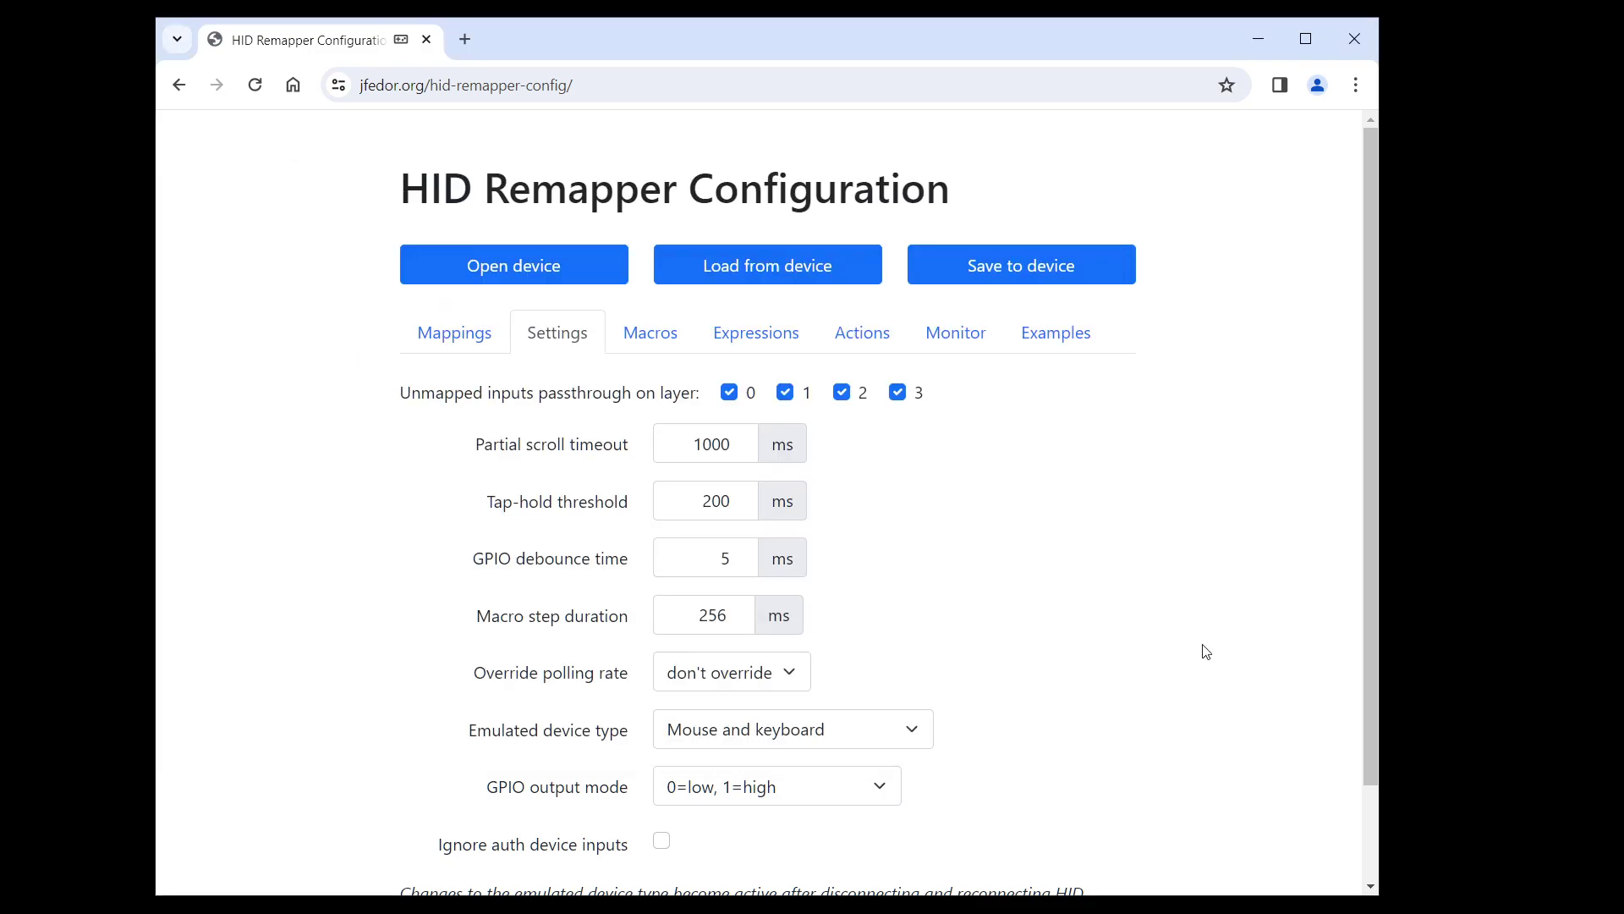